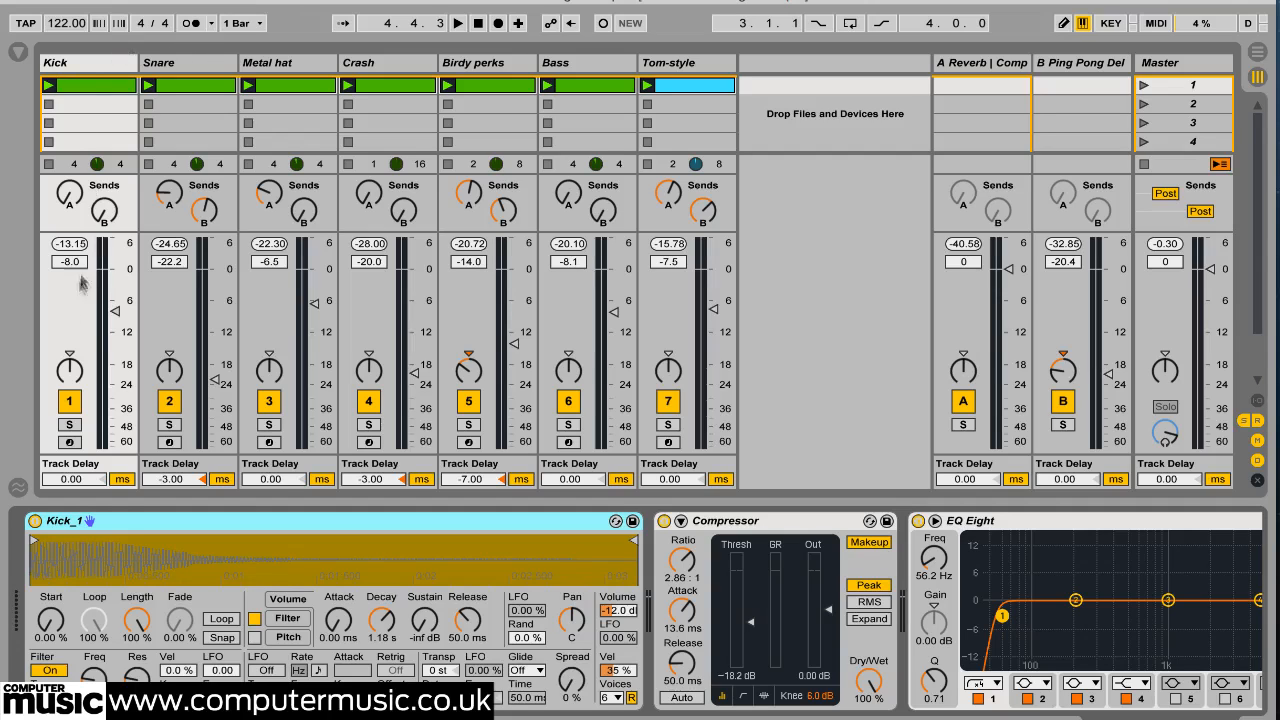
# Solo and play the Kick and Bass tracks in turn, and look through the Bass track's device chain
pyautogui.click(69, 424)
pyautogui.press('space')
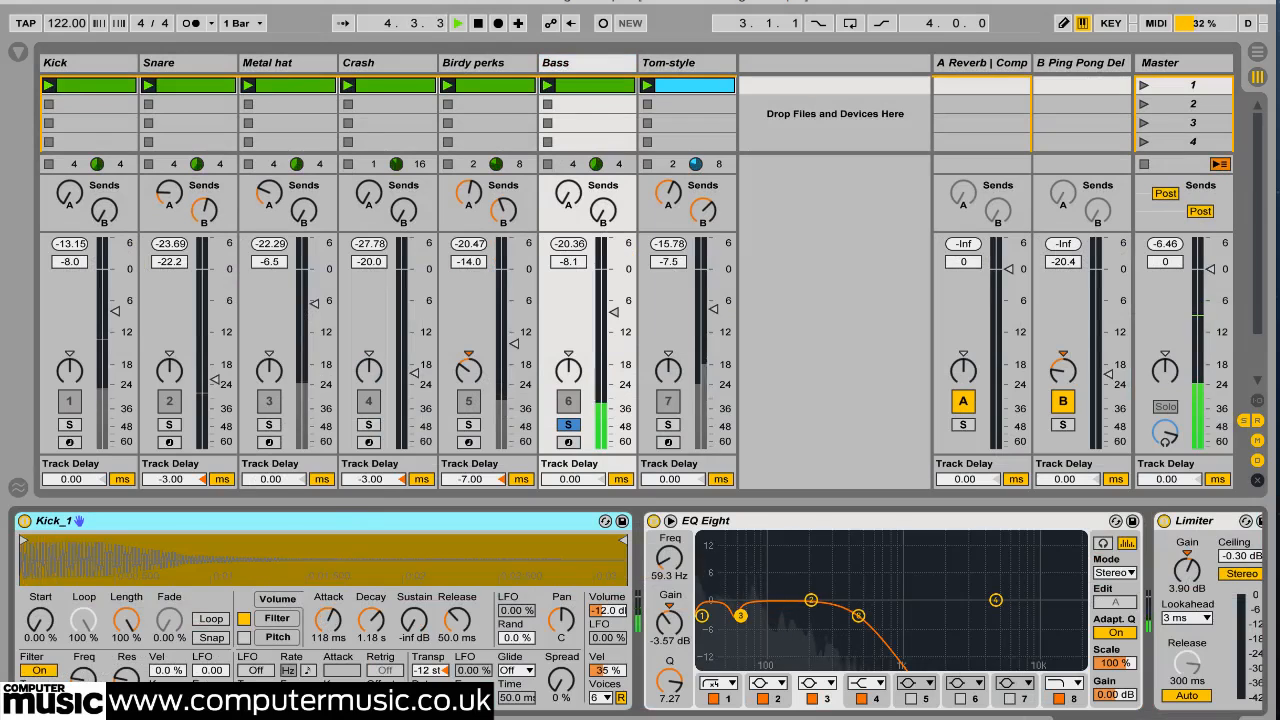
pyautogui.hscroll(10, 640, 612)
pyautogui.hscroll(-10, 640, 612)
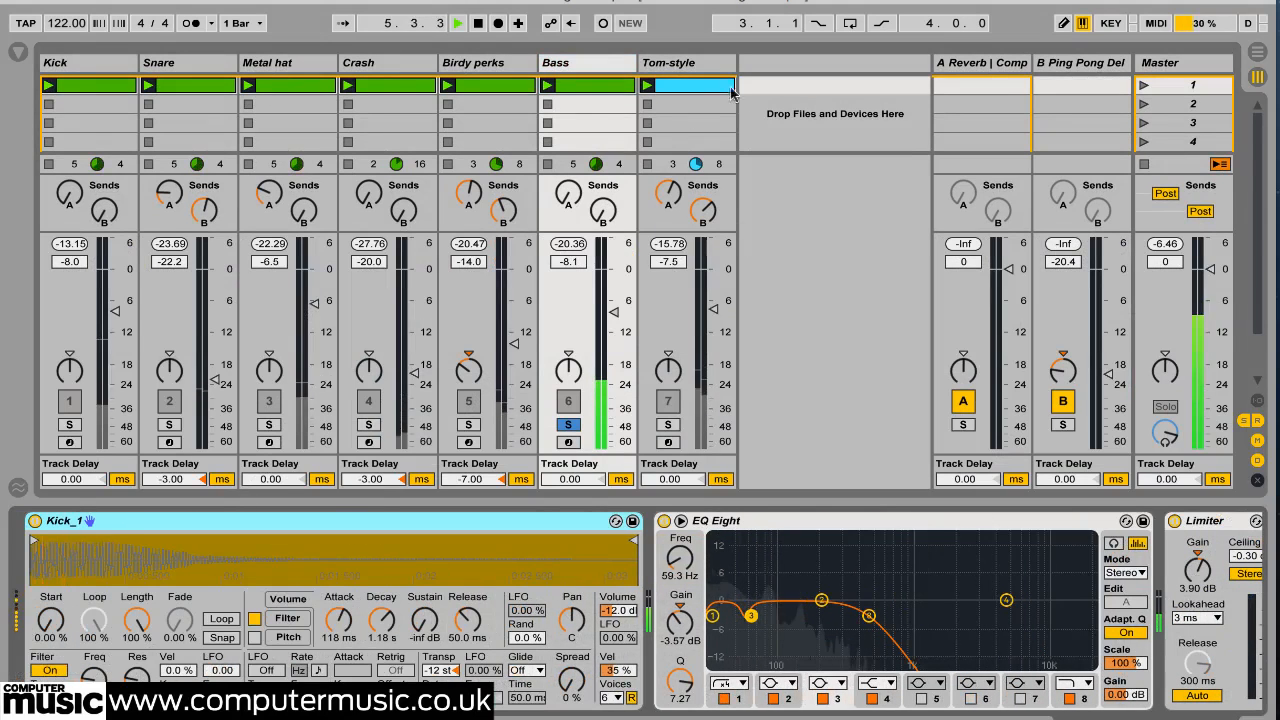
pyautogui.press('space')
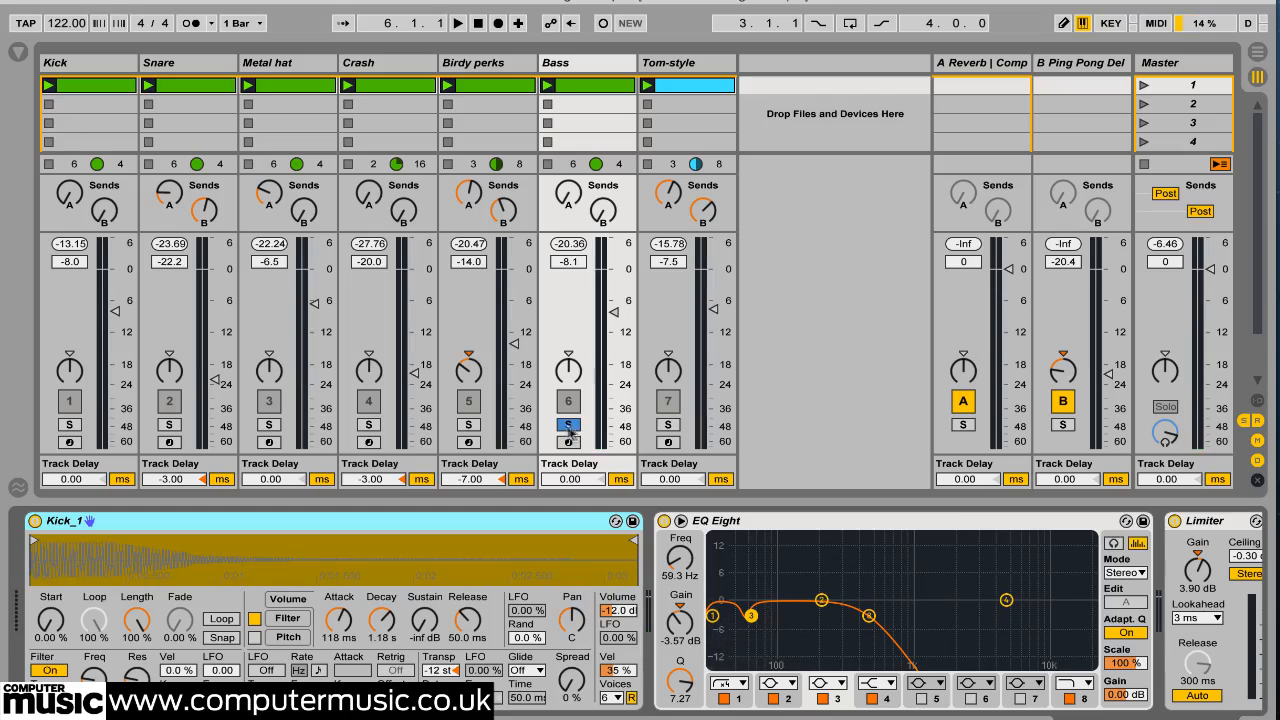
# Audition the Tom-style track in solo, viewing its MIDI clip and its device chain, and release the solo
pyautogui.click(668, 424)
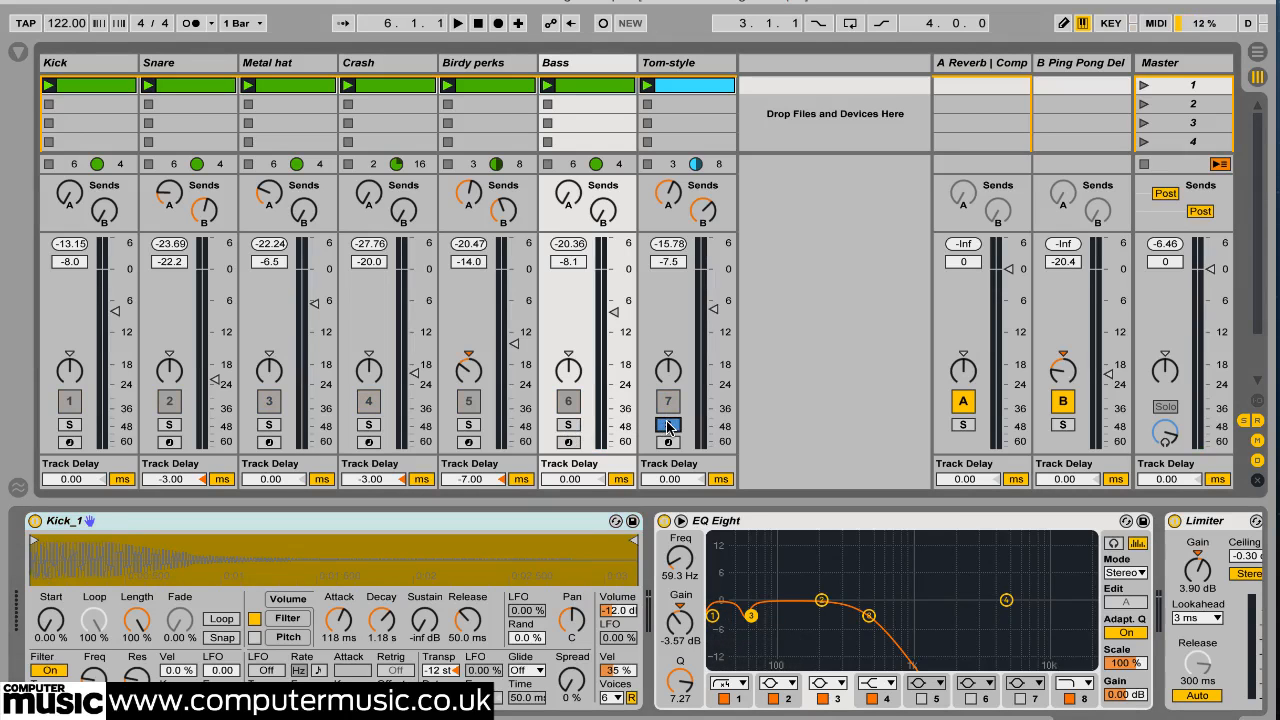
pyautogui.doubleClick(692, 84)
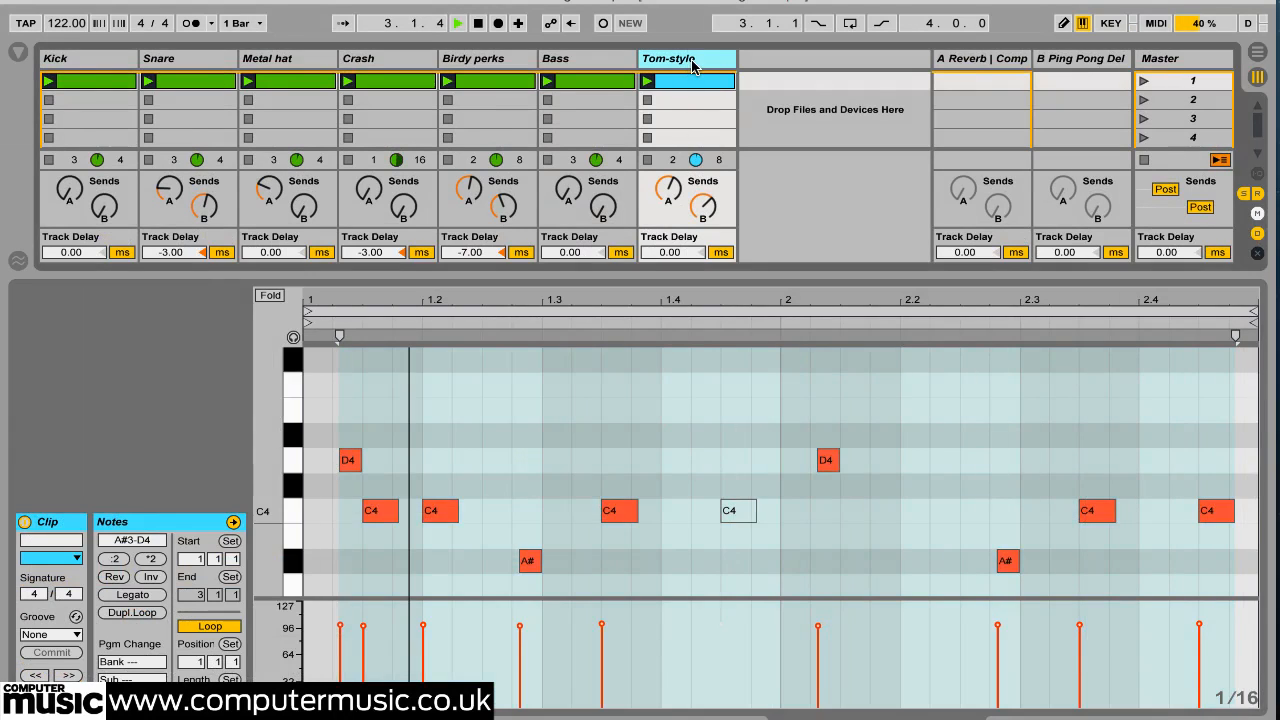
pyautogui.click(692, 62)
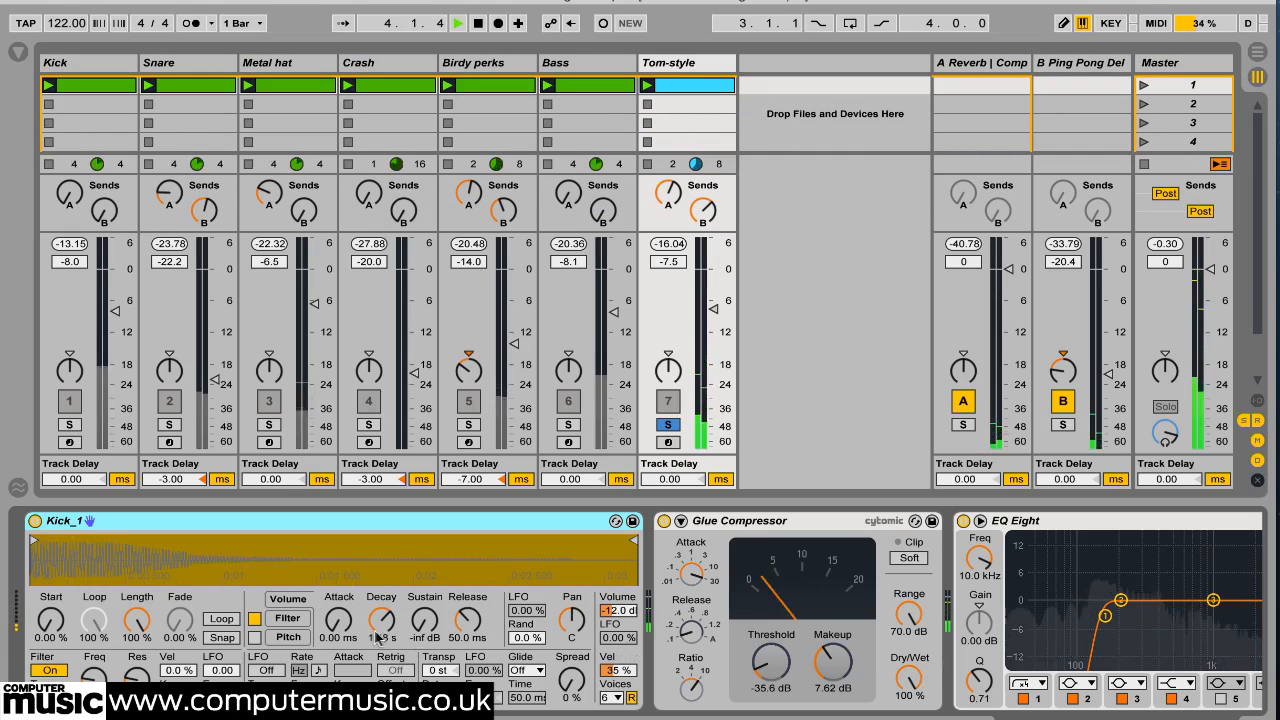
pyautogui.press('space')
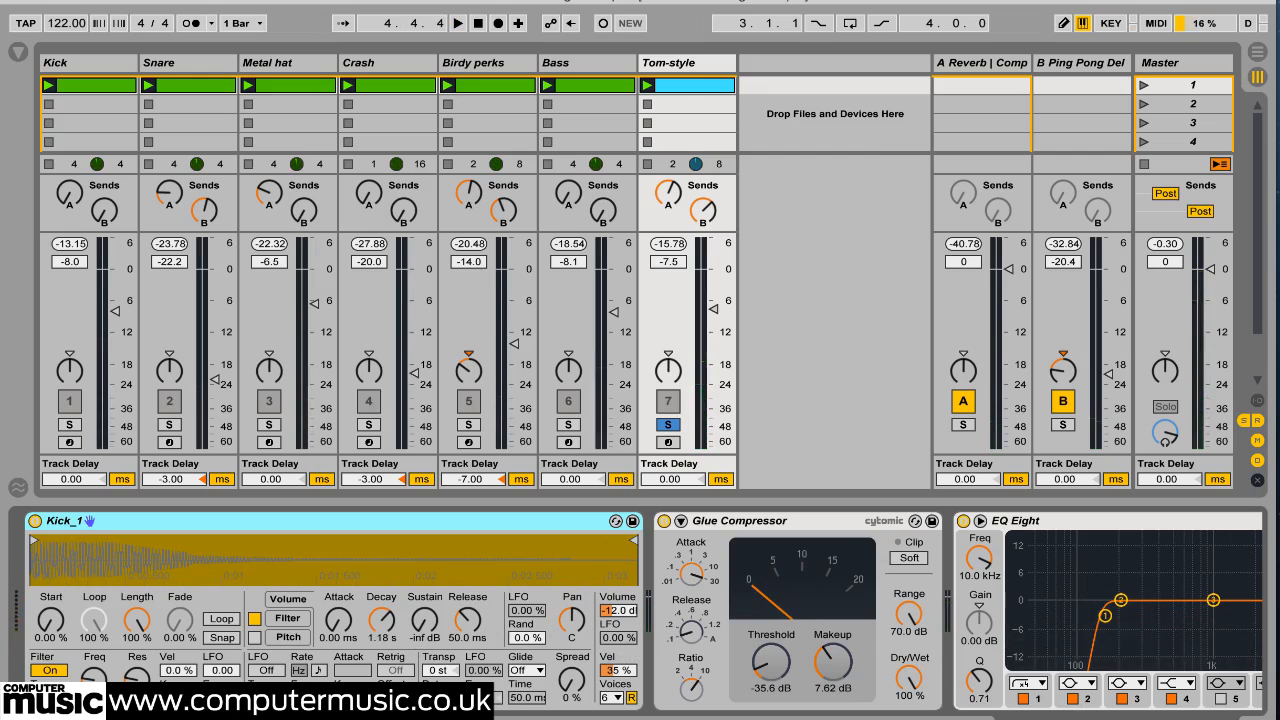
pyautogui.hscroll(10, 640, 612)
pyautogui.hscroll(-10, 640, 612)
pyautogui.click(665, 425)
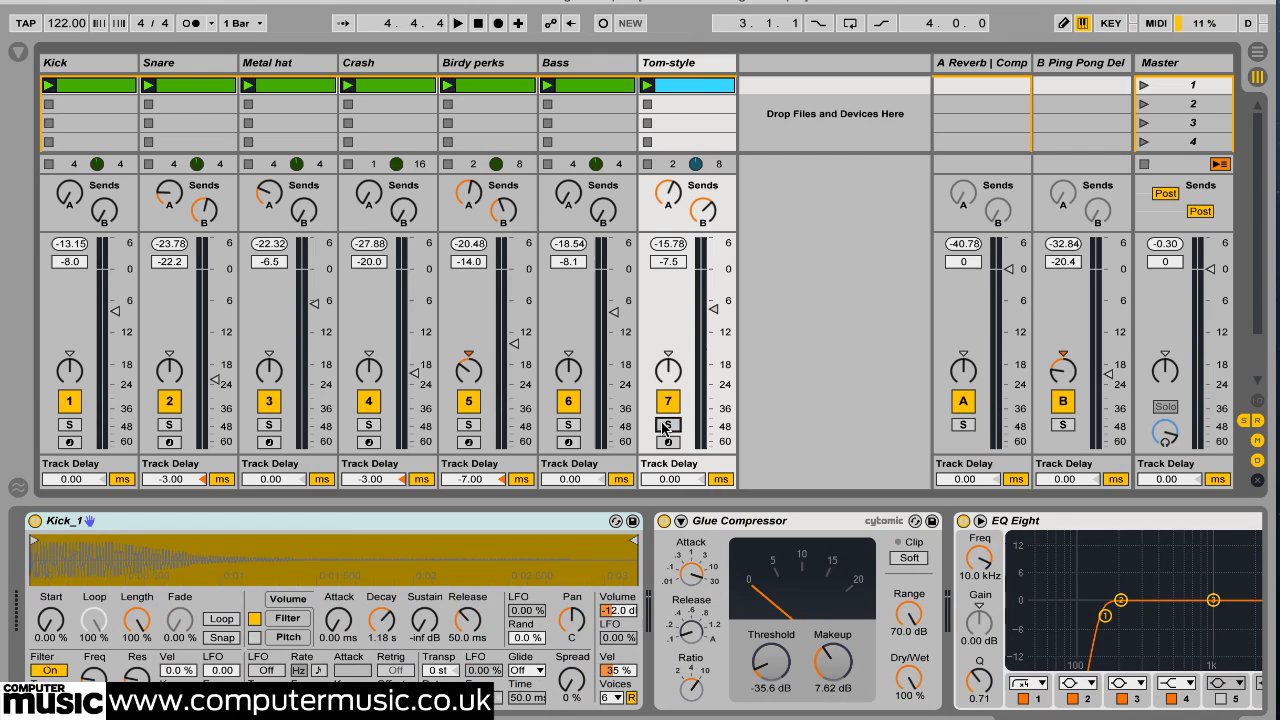
# Solo the Metal hat track and compare its sample at 0 st transposition with +24 st, leaving it at +24 st
pyautogui.click(271, 425)
pyautogui.click(271, 63)
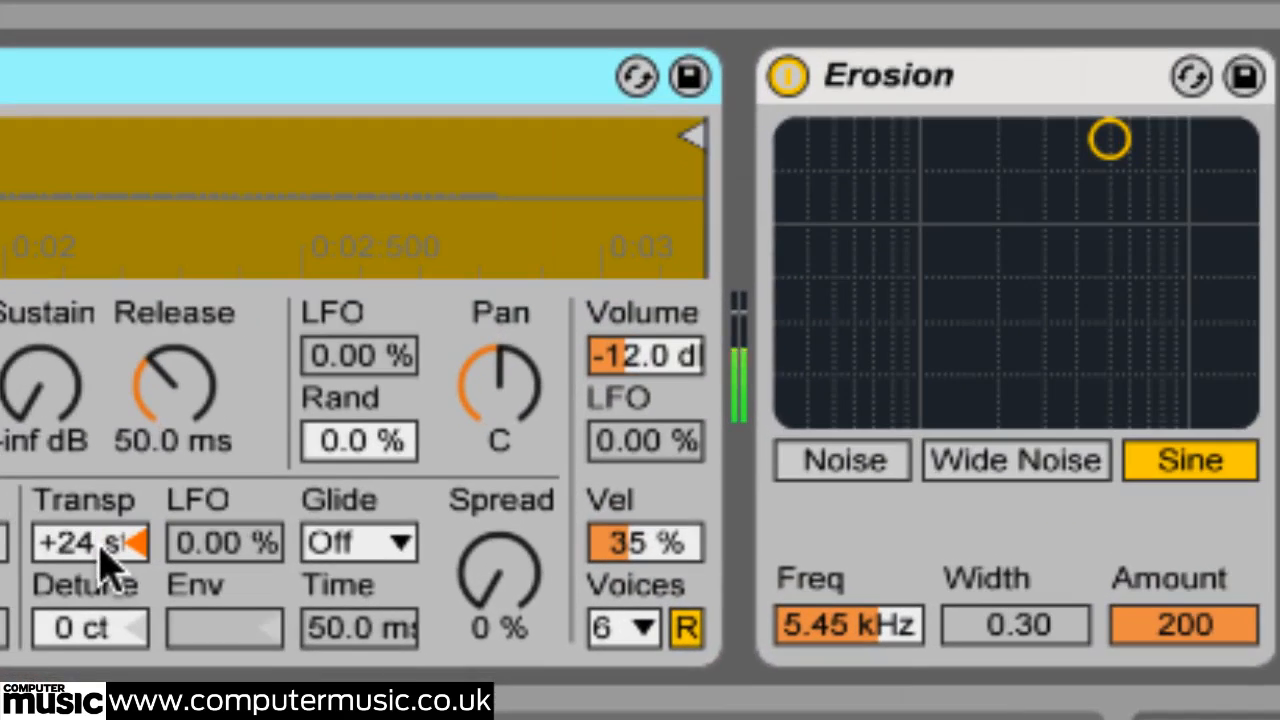
pyautogui.press('Return')
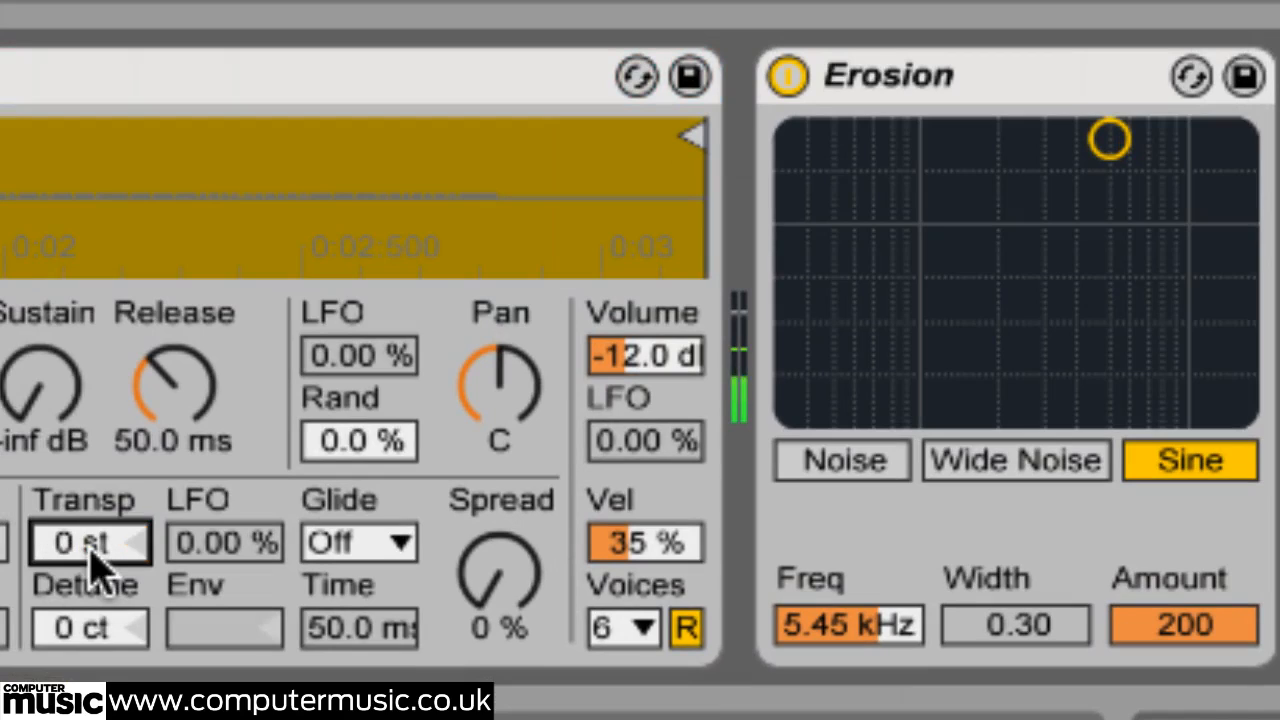
pyautogui.moveTo(95, 567); pyautogui.dragTo(92, 525)
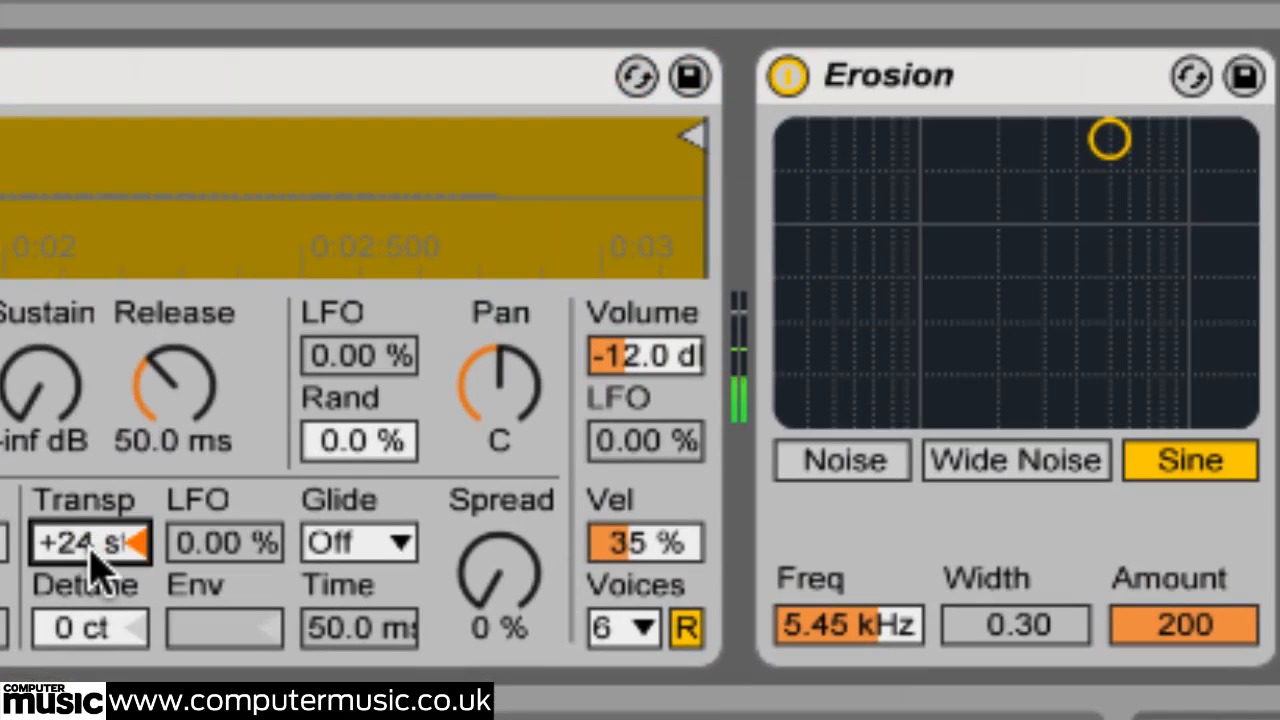
# Bypass Erosion and Auto Filter on the Metal hat track to compare the sound, and re-enable both
pyautogui.click(790, 77)
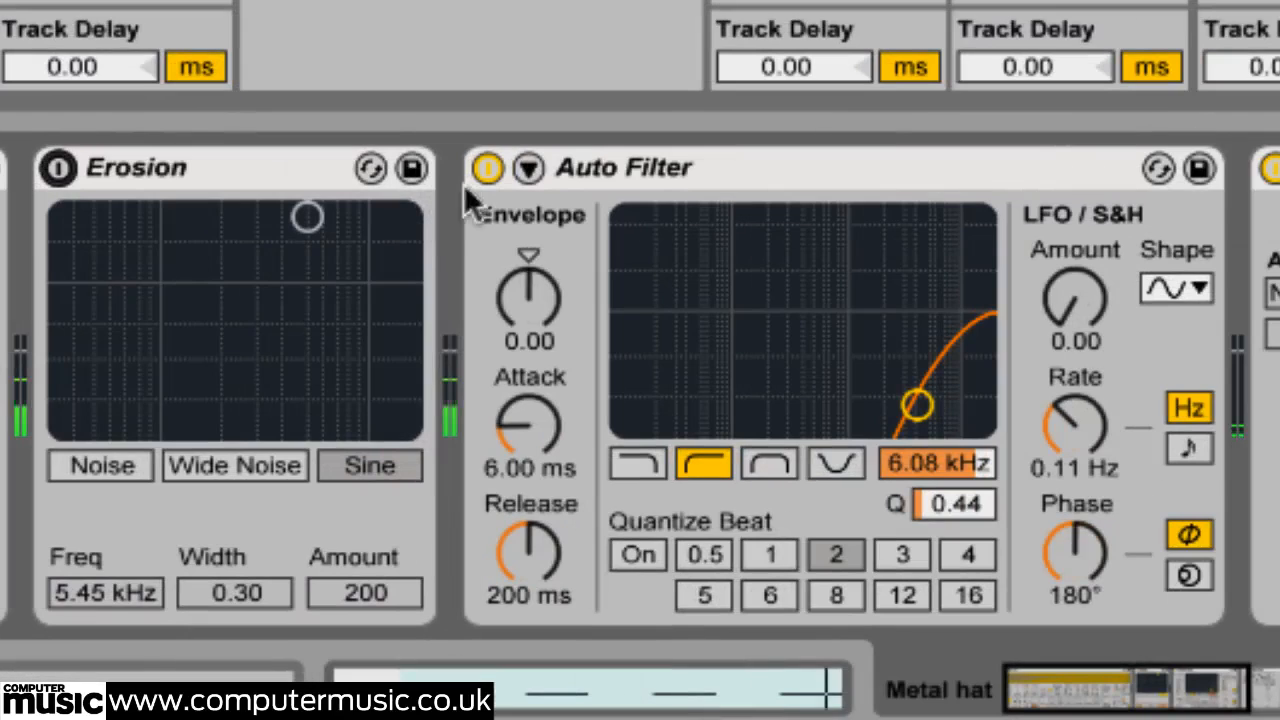
pyautogui.click(487, 167)
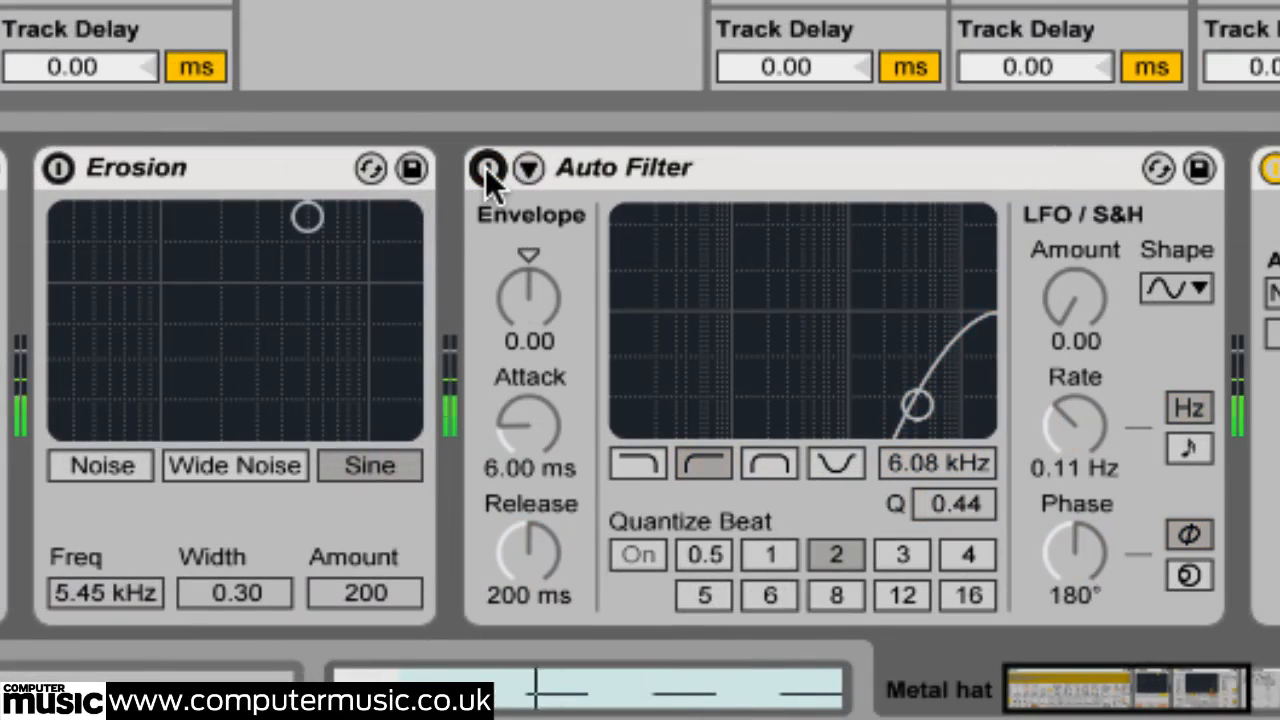
pyautogui.click(58, 168)
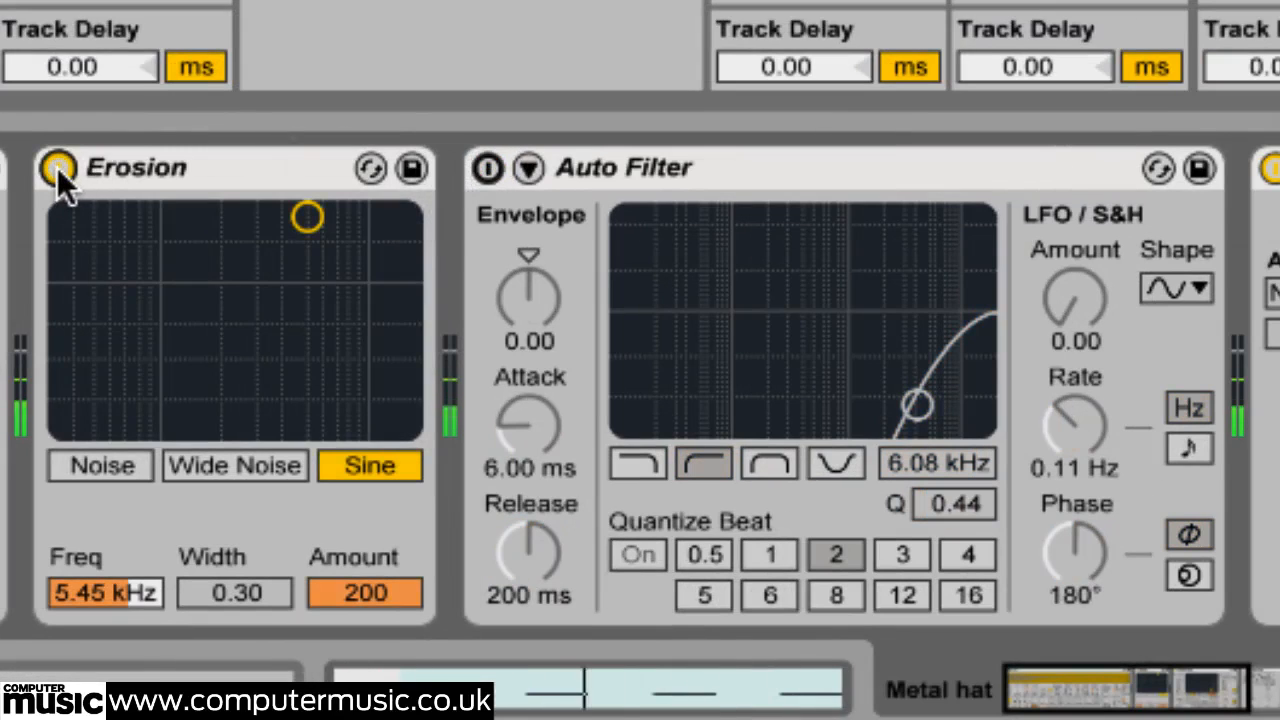
pyautogui.click(487, 169)
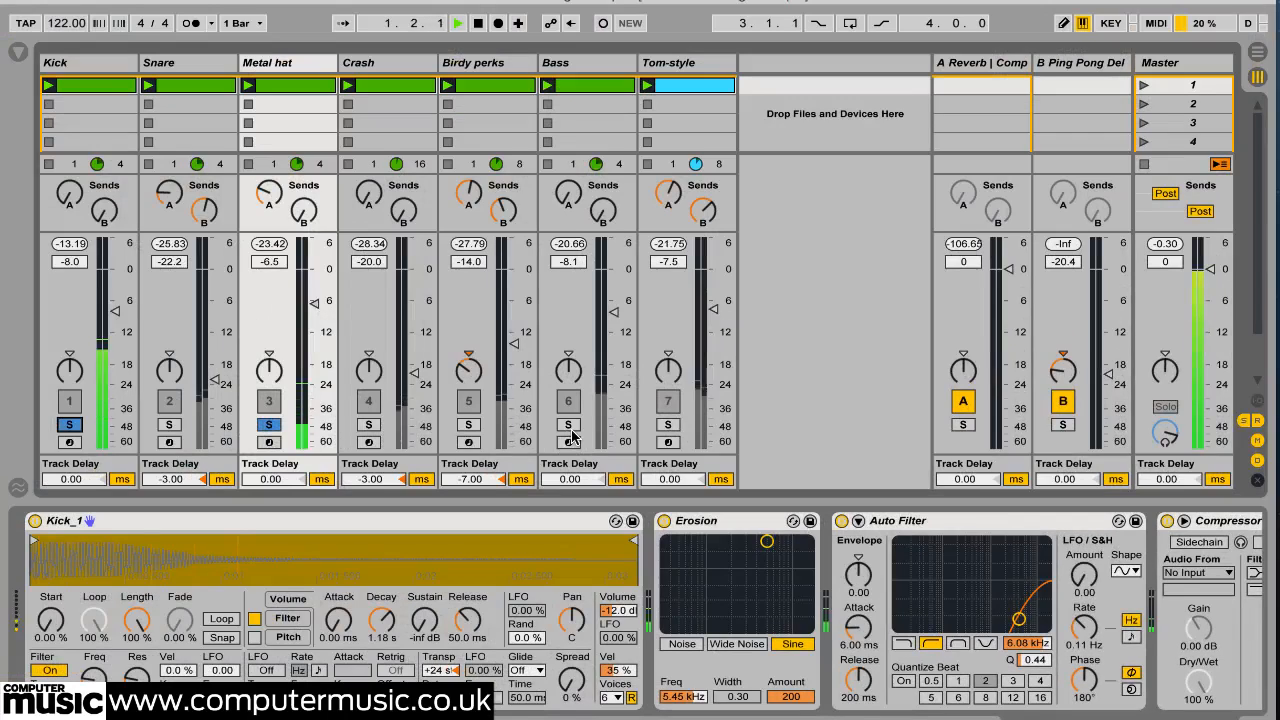
# Add Bass and Tom-style to the soloed Kick and Metal hat for a listen, and show the Crash track's devices
pyautogui.click(569, 426)
pyautogui.click(666, 426)
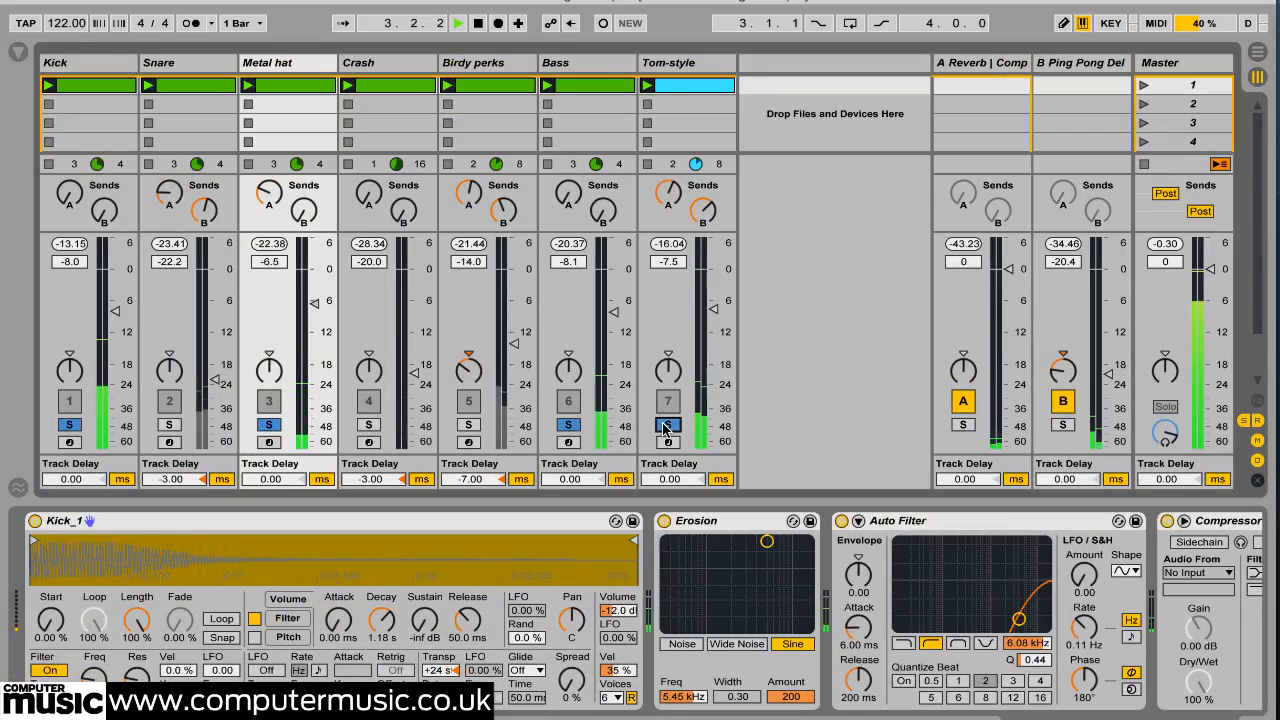
pyautogui.press('space')
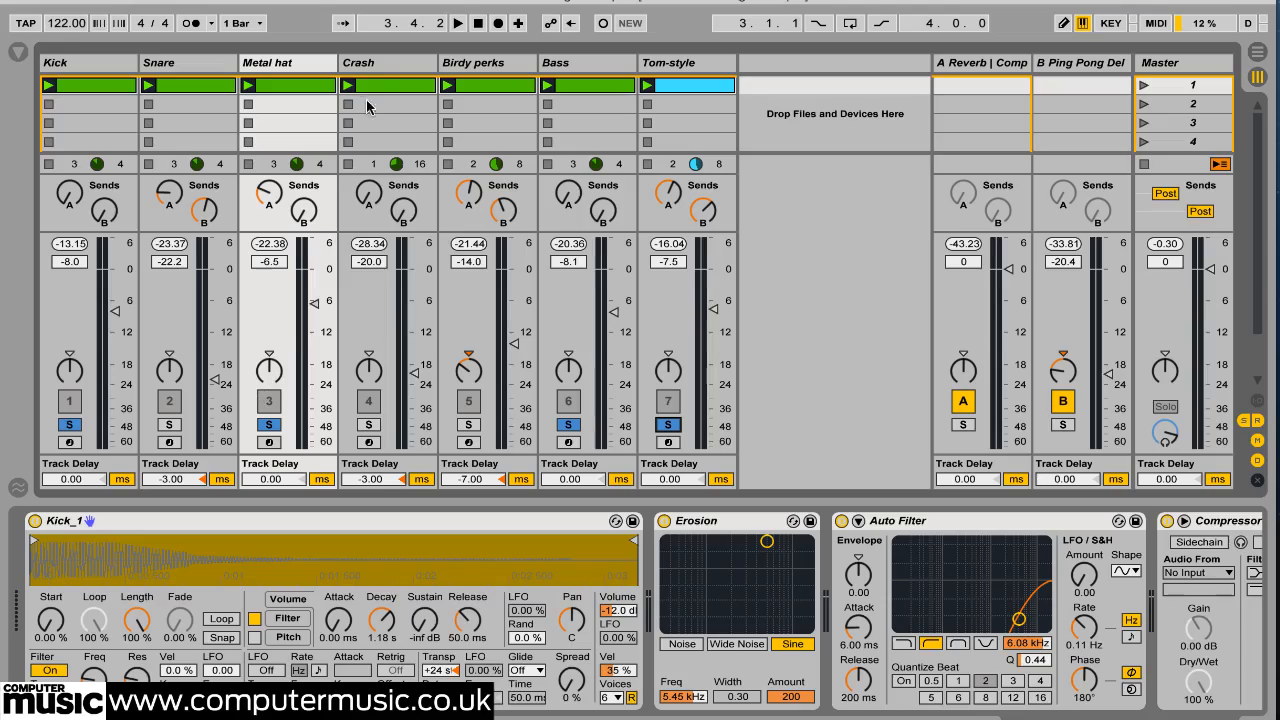
pyautogui.click(384, 70)
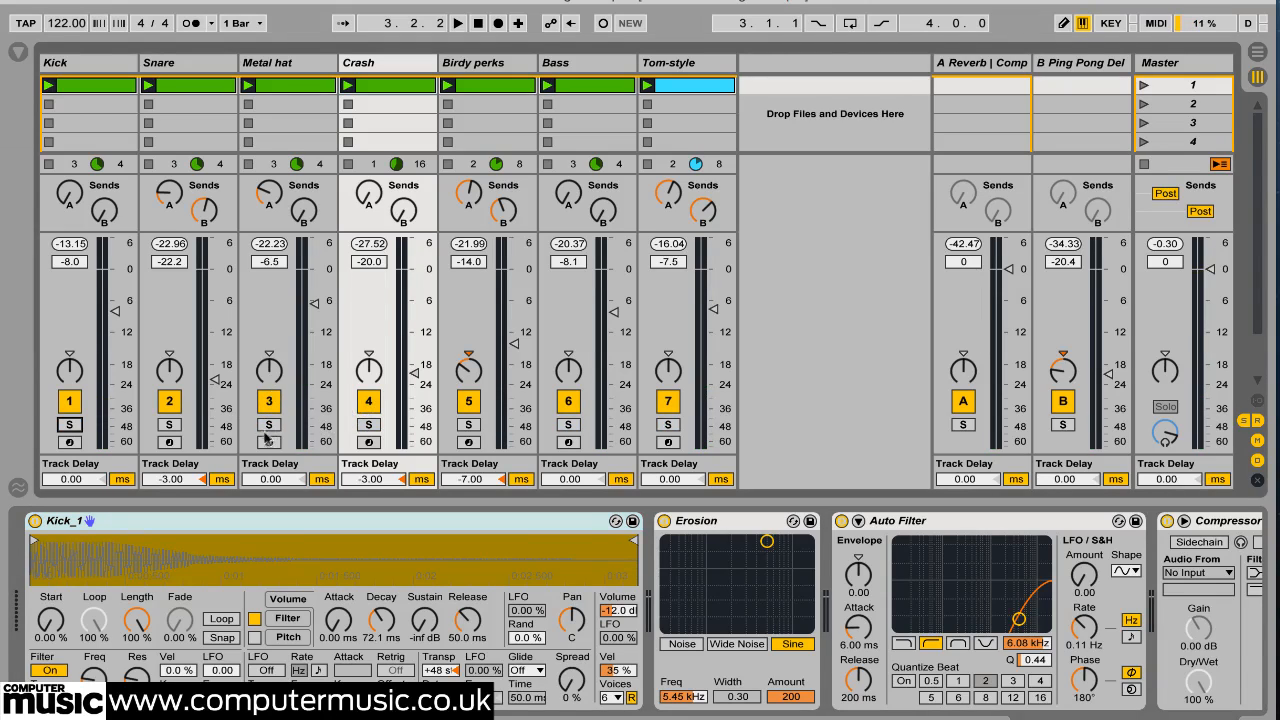
# Solo the Snare track, show its device chain and play it
pyautogui.click(177, 427)
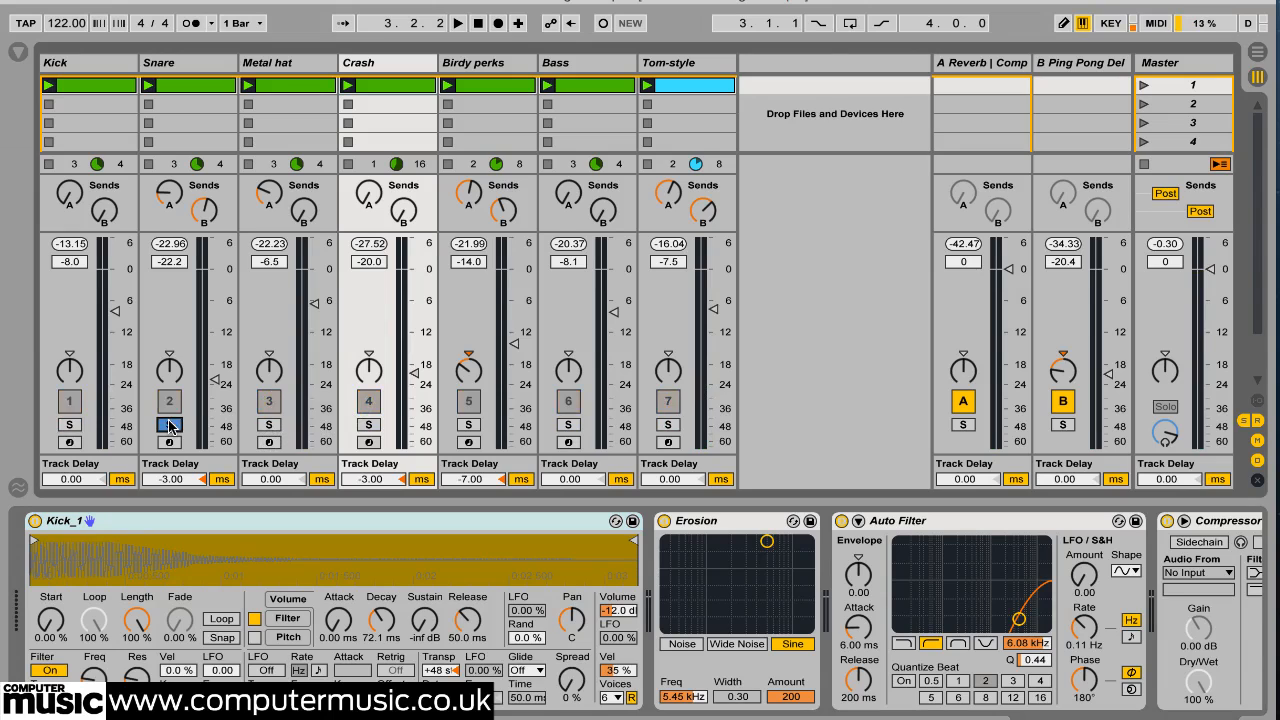
pyautogui.click(186, 69)
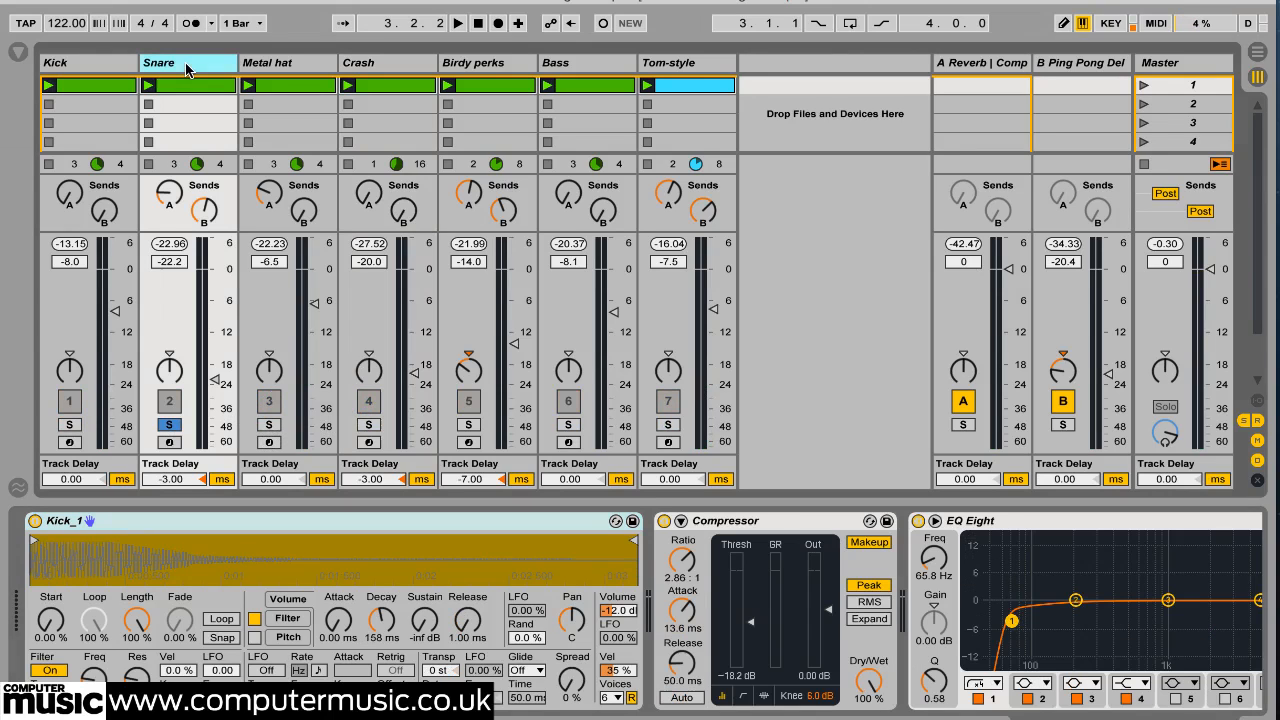
pyautogui.press('space')
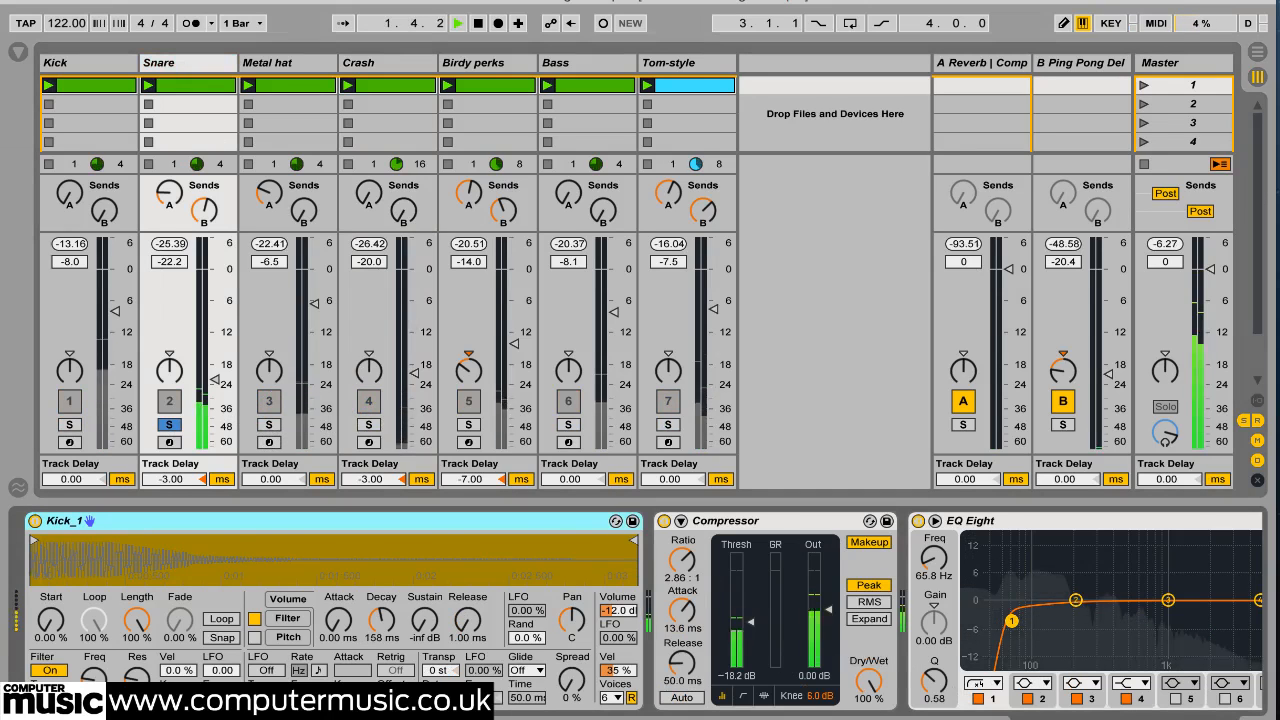
# Compare the Snare with the bit reduction device and Saturator bypassed, and re-enable both
pyautogui.hscroll(10, 640, 610)
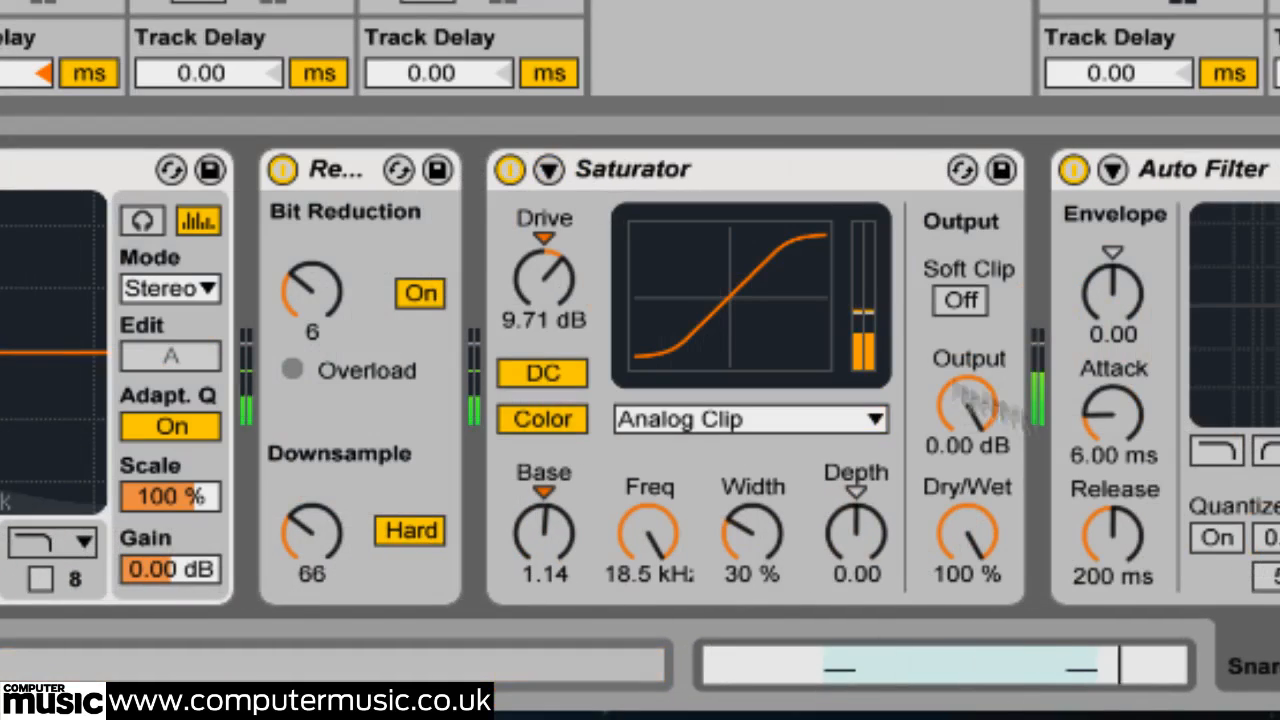
pyautogui.click(281, 171)
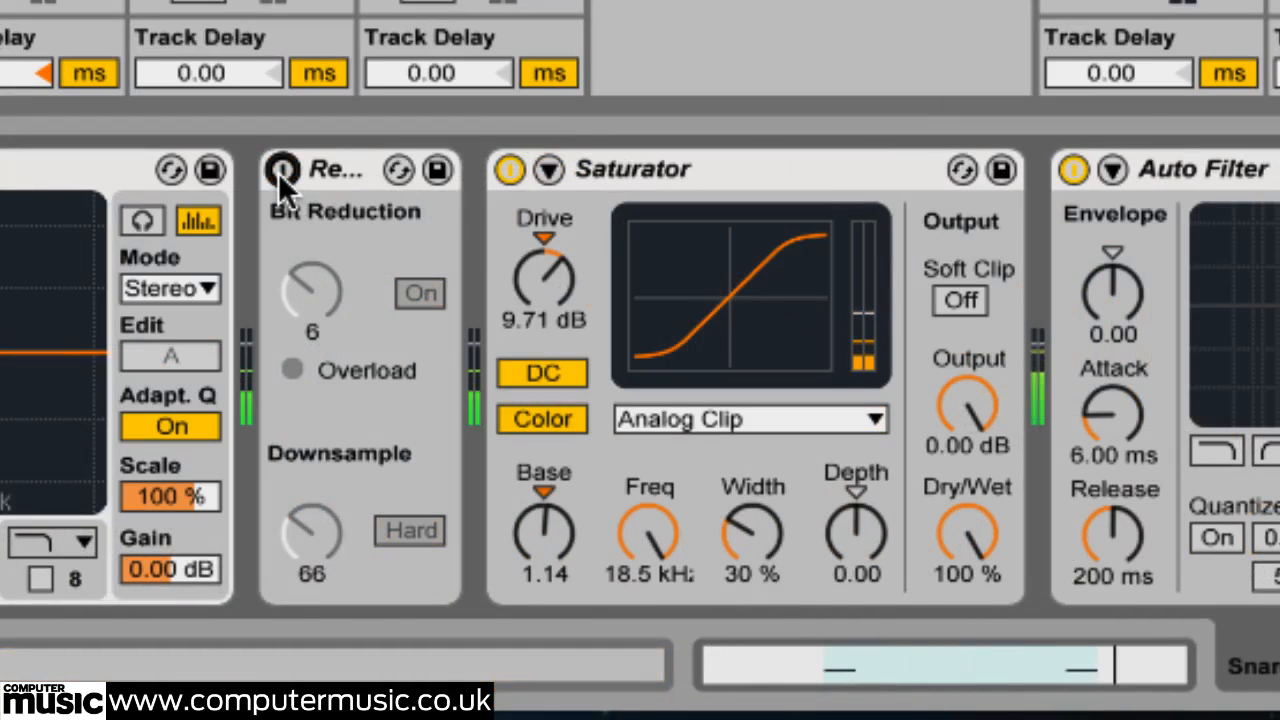
pyautogui.click(509, 171)
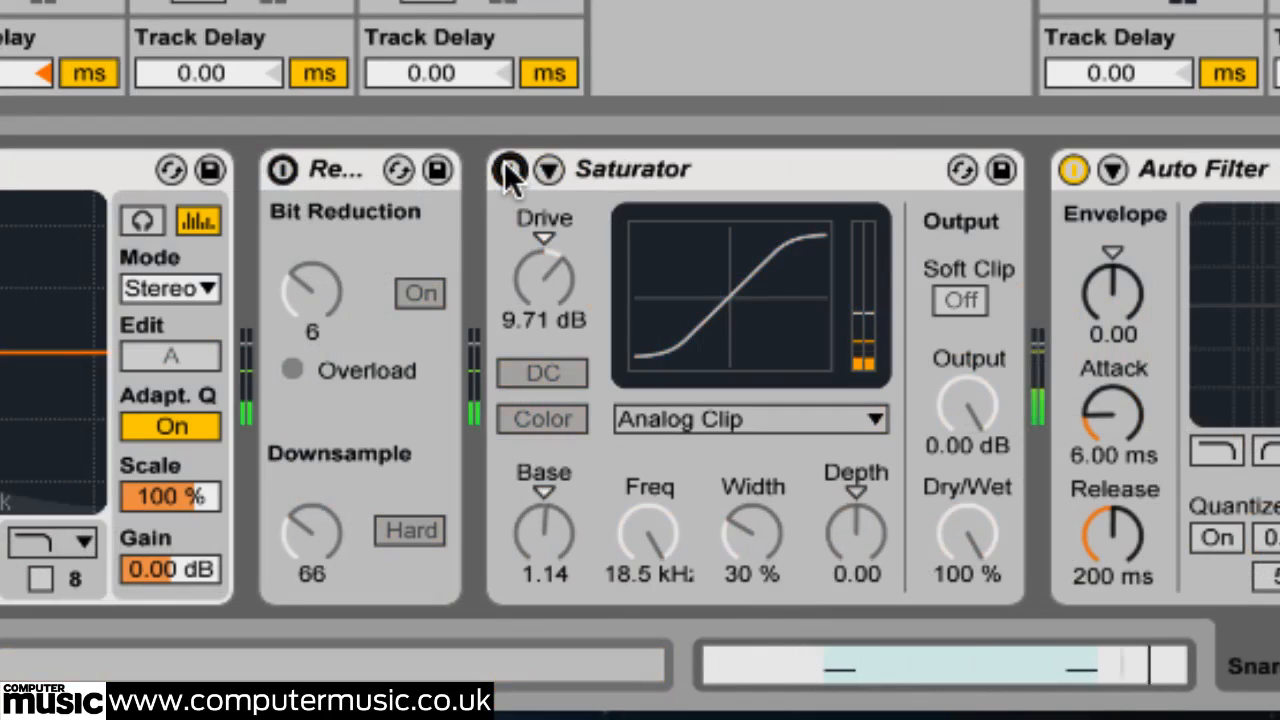
pyautogui.click(509, 171)
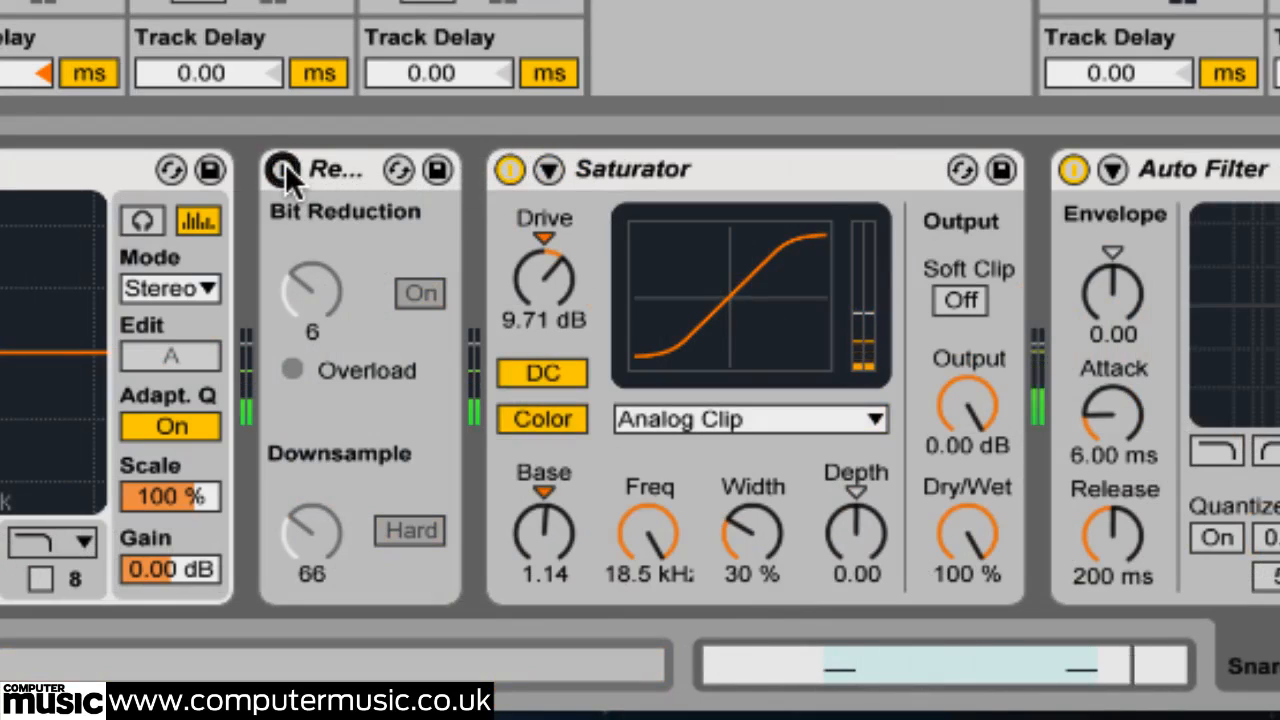
pyautogui.click(283, 169)
# Compare the Snare with its Chorus off and on, leave it enabled and stop playback
pyautogui.hscroll(10, 640, 376)
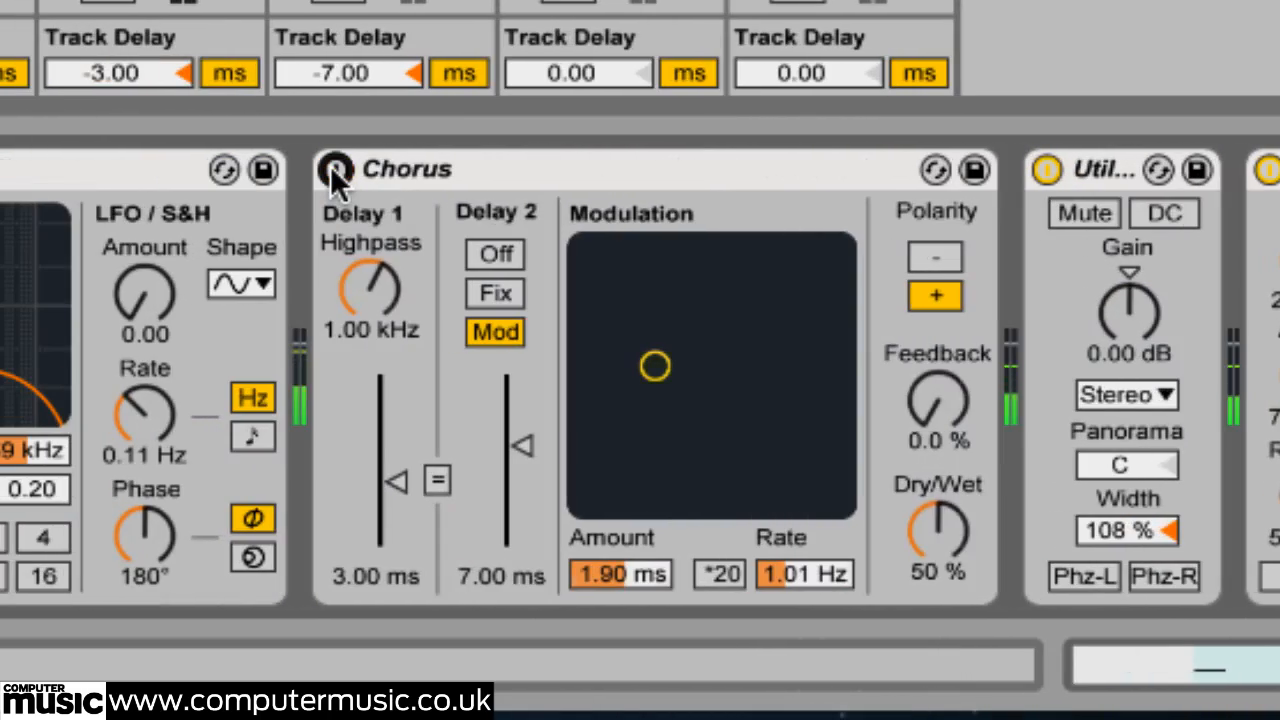
pyautogui.click(284, 169)
pyautogui.click(284, 169)
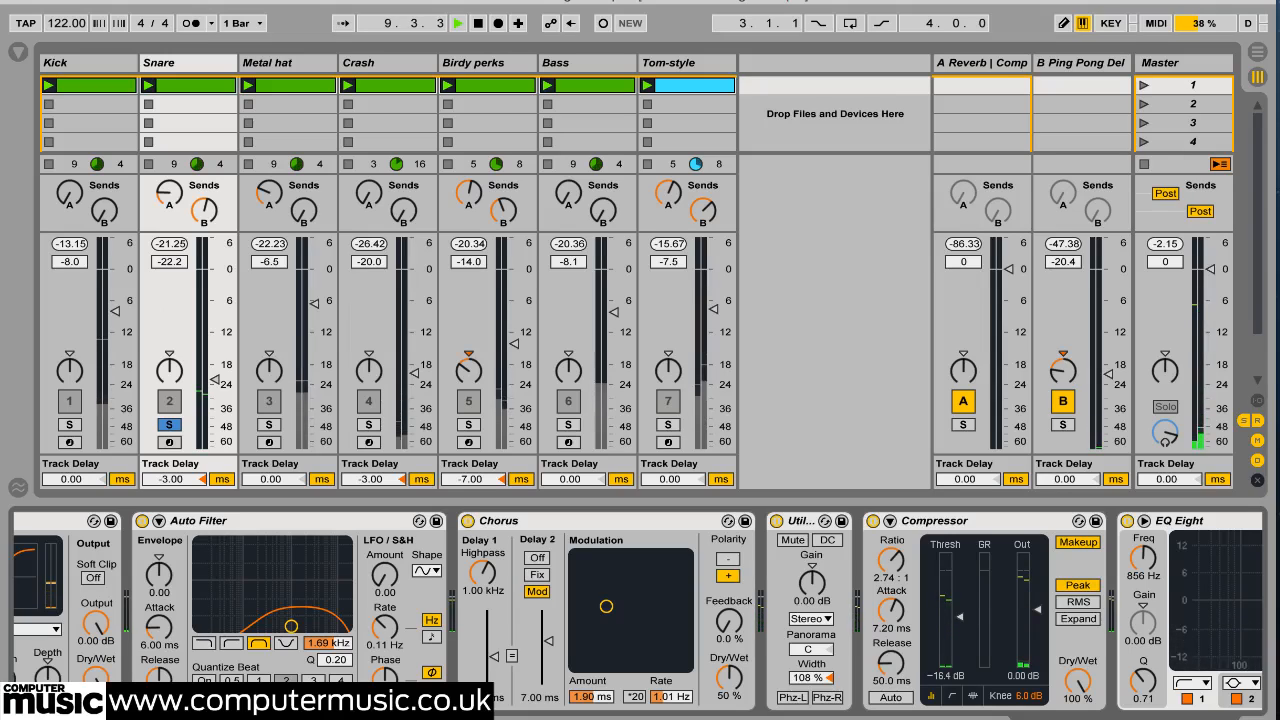
pyautogui.press('space')
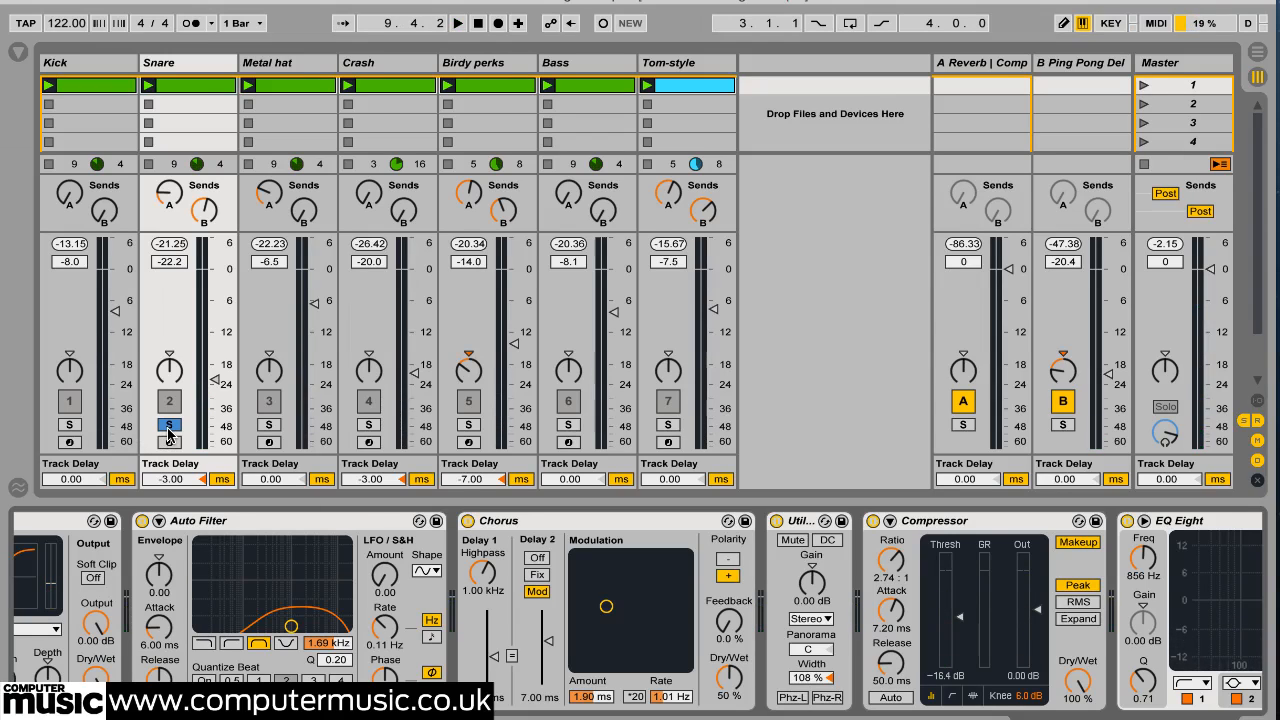
# Switch the solo from Snare to Birdy perks and show the Birdy perks device chain
pyautogui.click(169, 427)
pyautogui.click(469, 424)
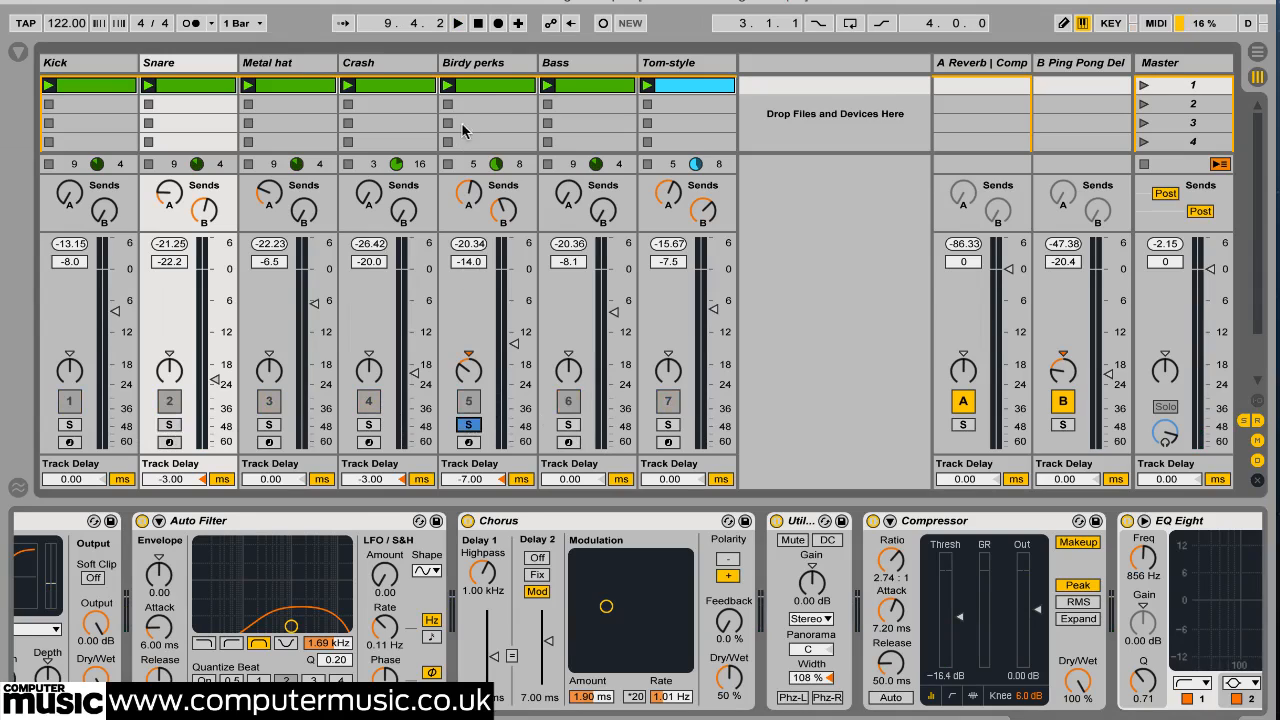
pyautogui.click(486, 64)
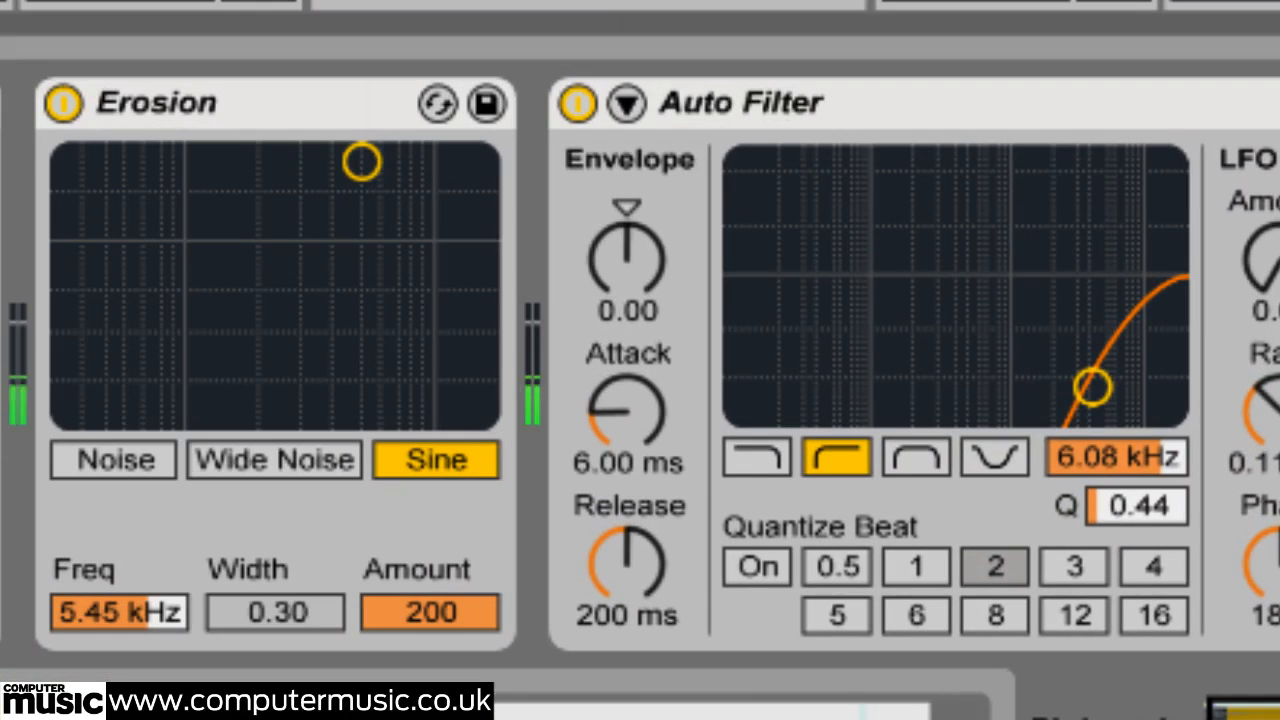
# Bypass Erosion and Auto Filter on the Birdy perks track to compare the sound, and re-enable both
pyautogui.click(63, 104)
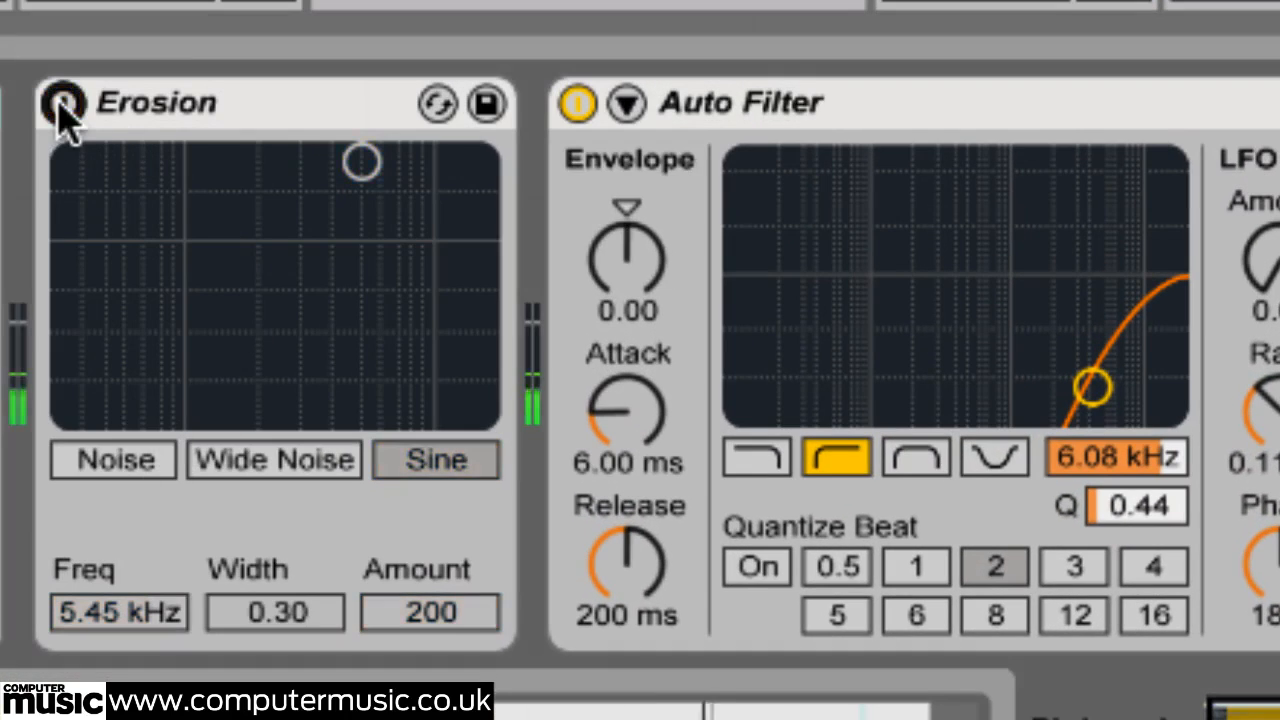
pyautogui.click(578, 104)
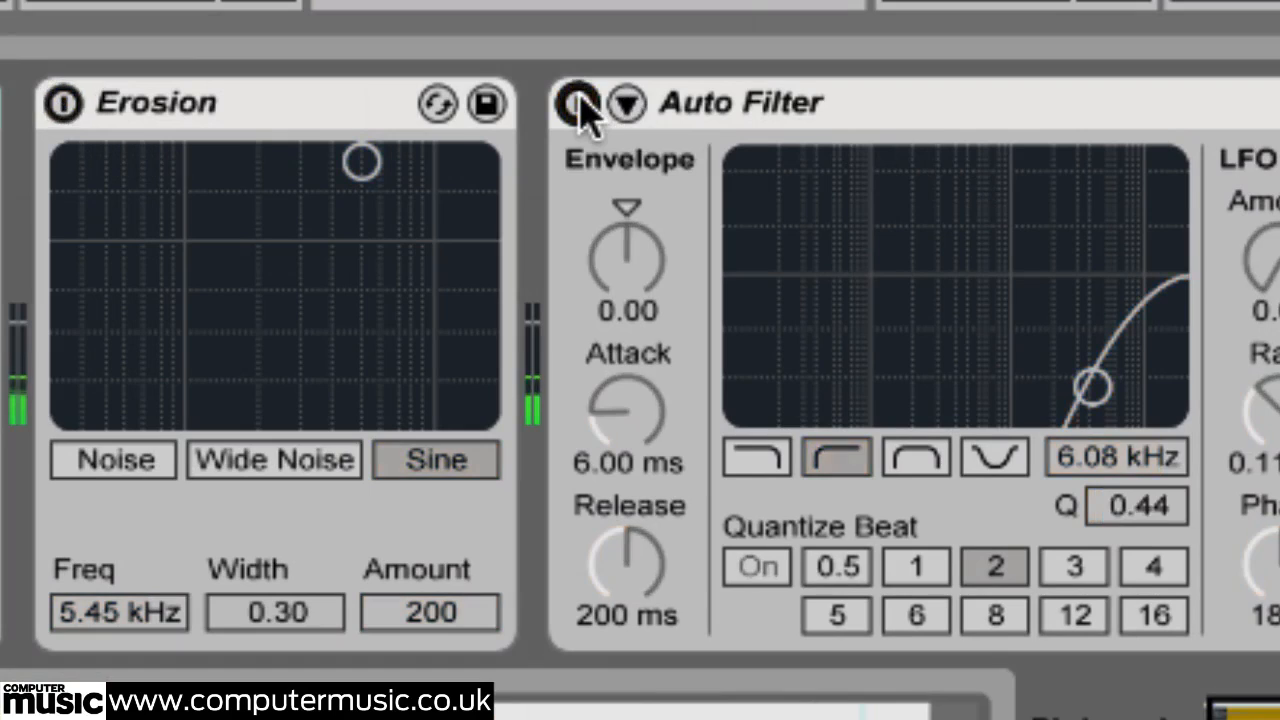
pyautogui.click(65, 102)
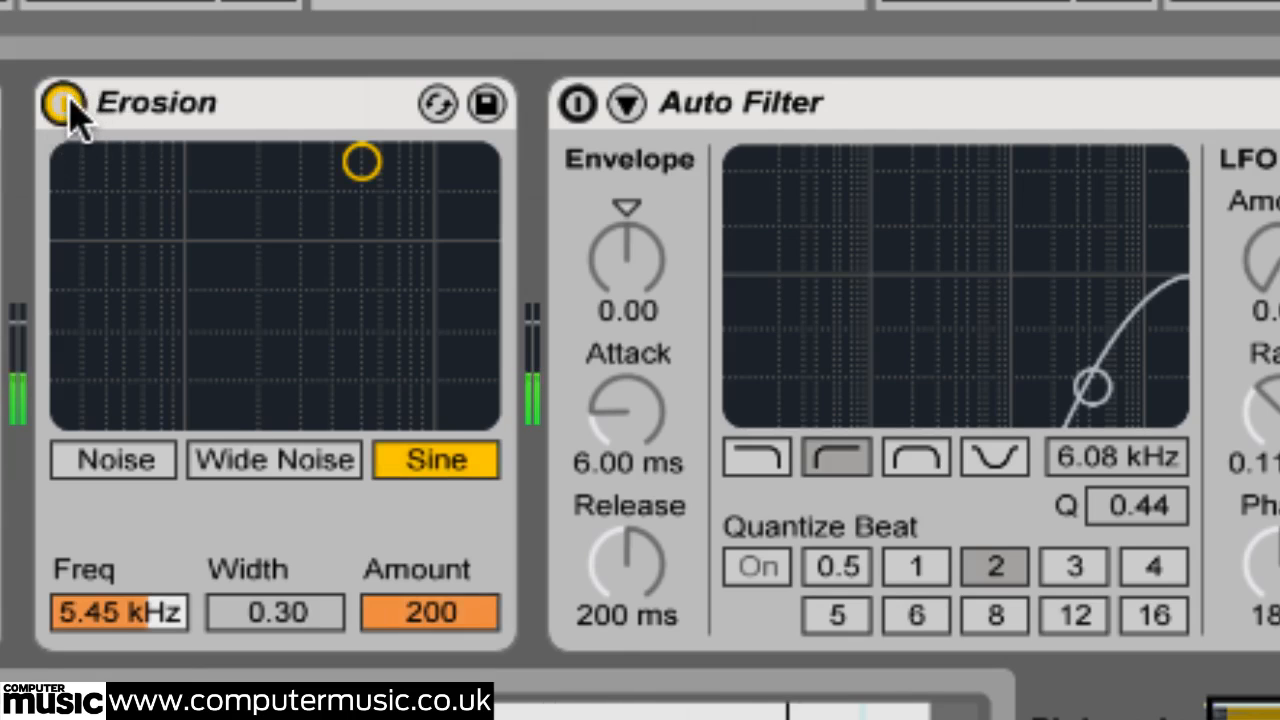
pyautogui.click(578, 104)
# Examine the Sharp Glass frequency device further along the Birdy perks chain
pyautogui.hscroll(10, 1148, 434)
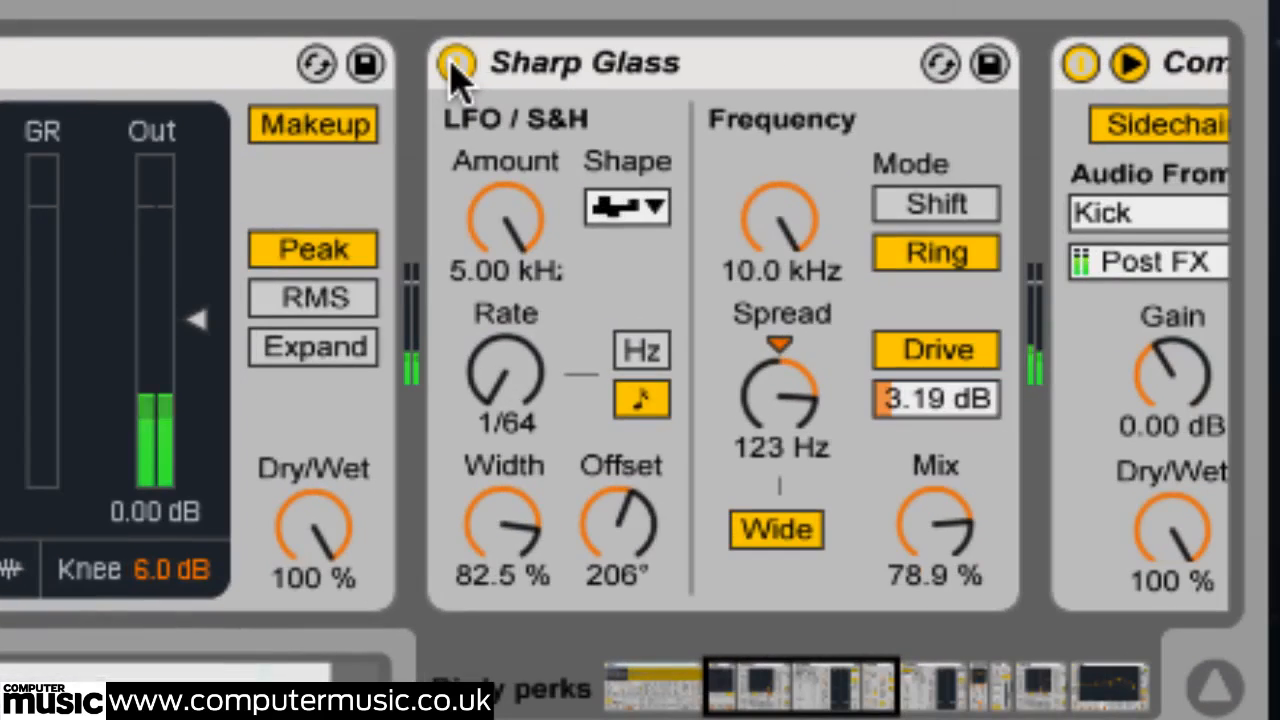
pyautogui.click(1055, 102)
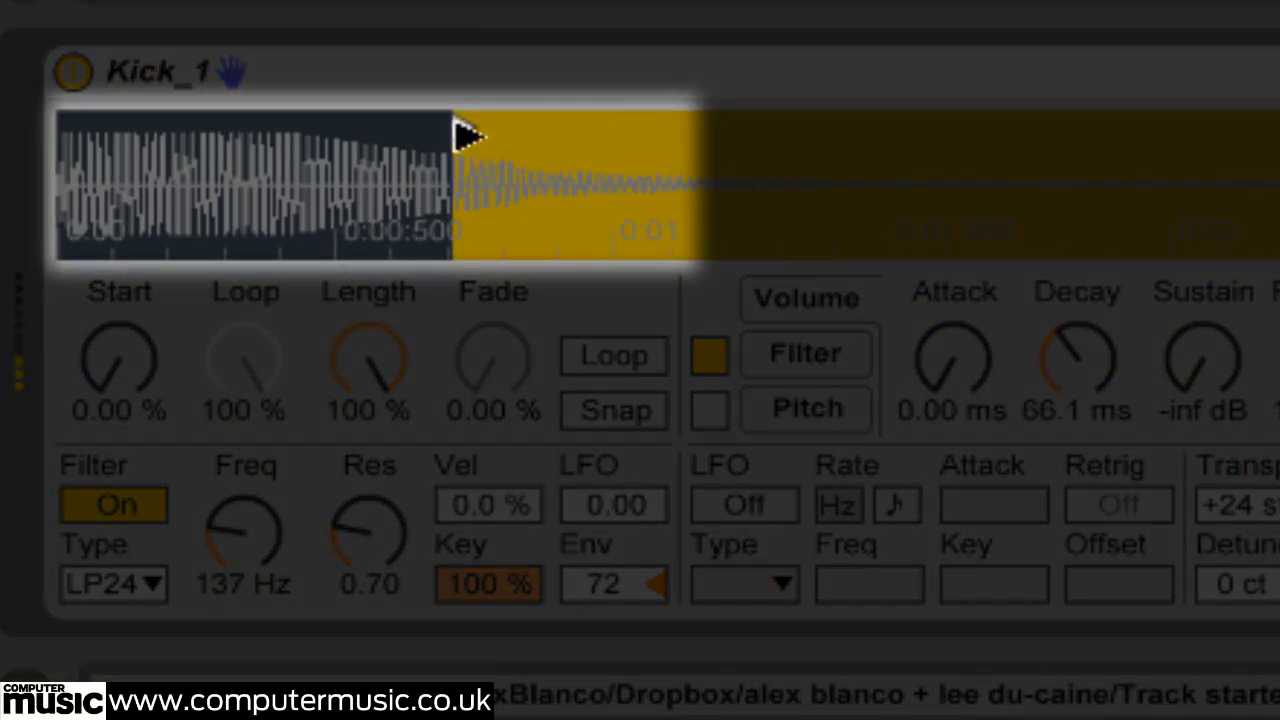
# Move the Kick_1 sample's start marker back to the very beginning of the waveform
pyautogui.moveTo(462, 130); pyautogui.dragTo(5, 140)
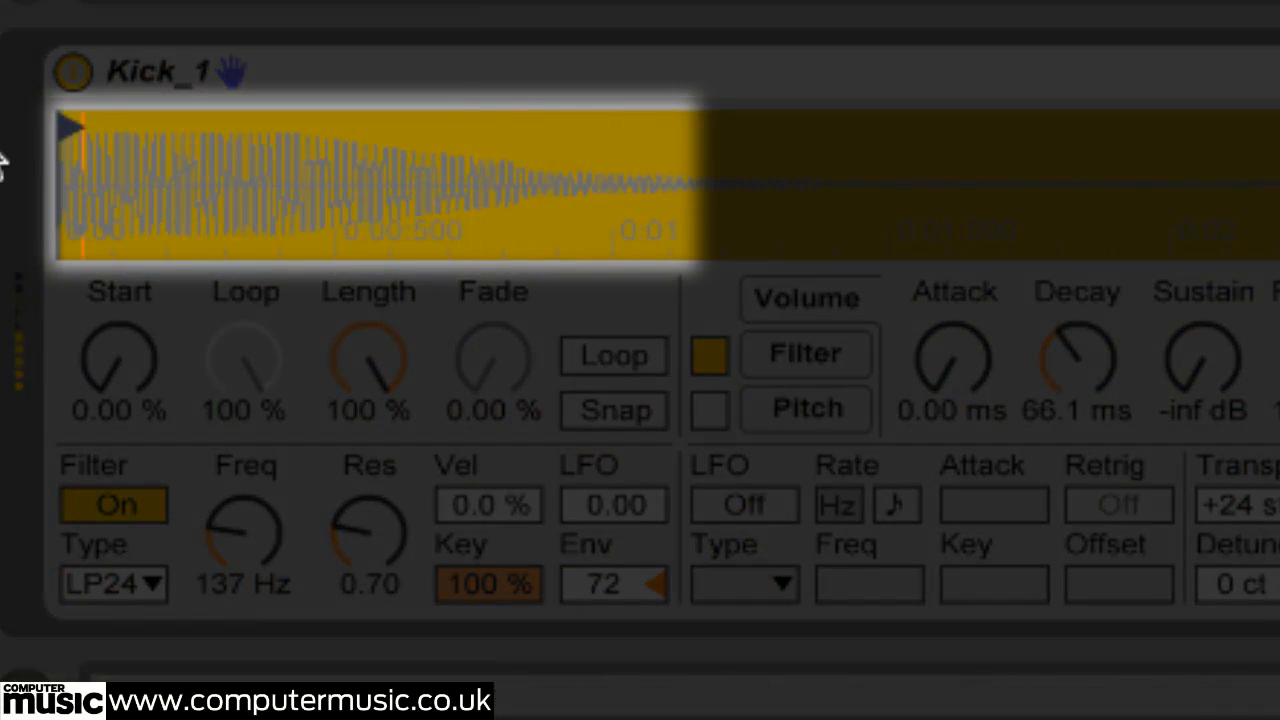
pyautogui.press('super+z')
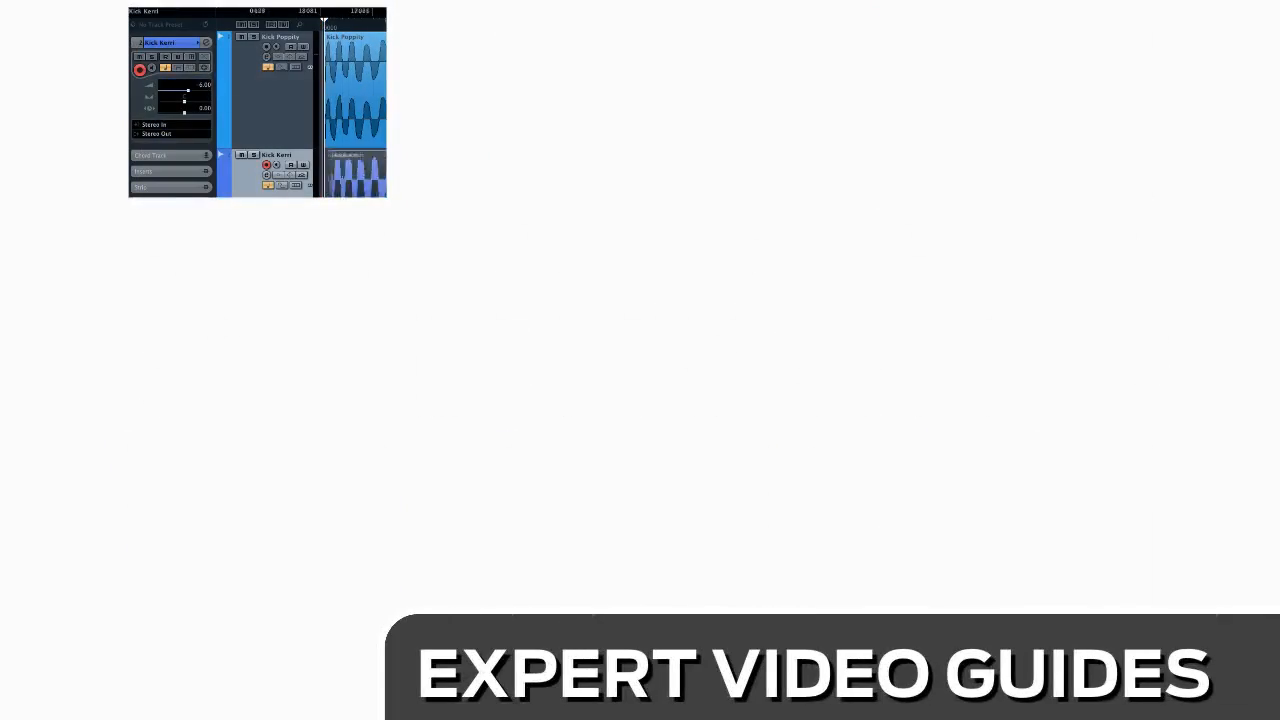
pyautogui.moveTo(332, 262); pyautogui.dragTo(830, 549)
pyautogui.moveTo(832, 338); pyautogui.dragTo(925, 345)
pyautogui.press('g')
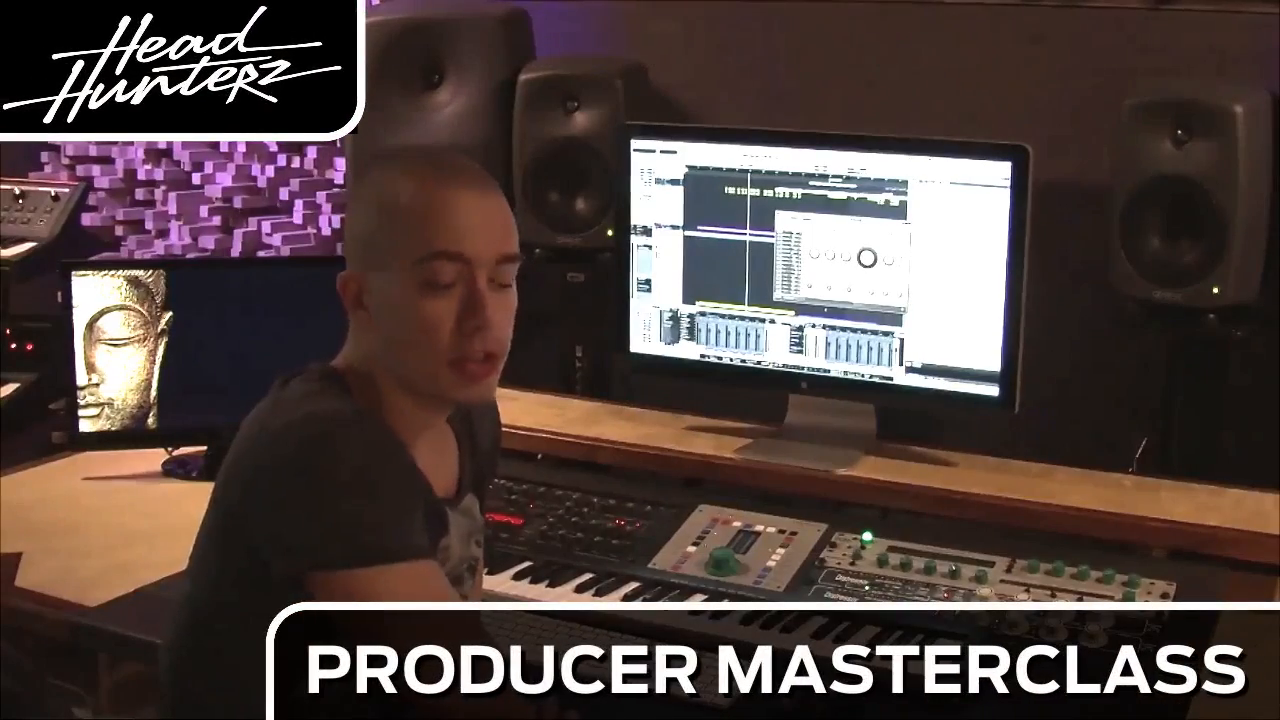